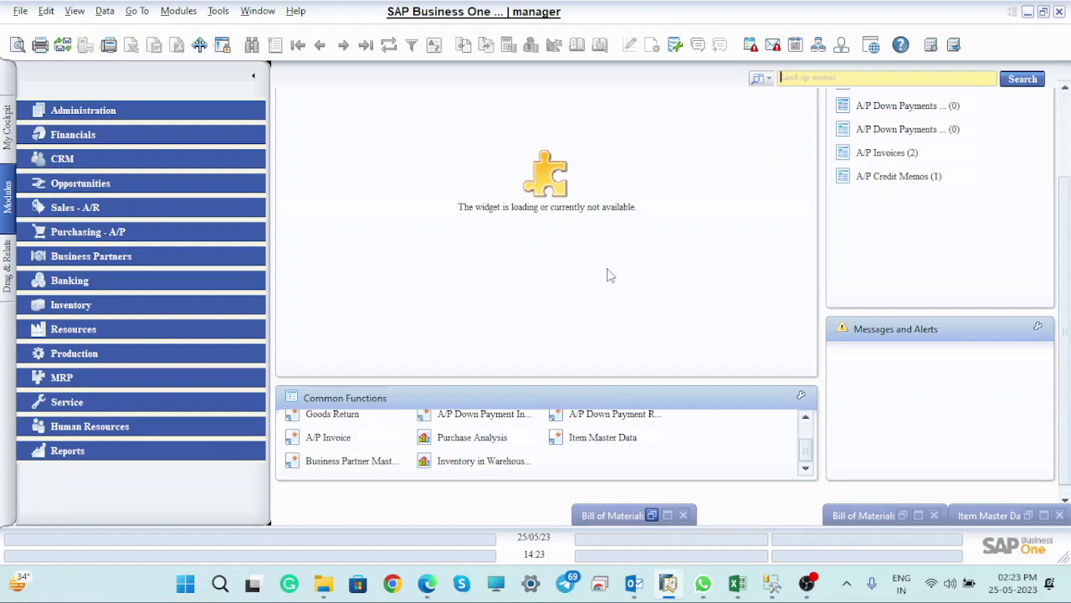
- Close the minimized Bill of Materials window and review the existing bills of materials for products FG00176 and FG00001
{"action": "left_click", "coordinate": [684, 524]}
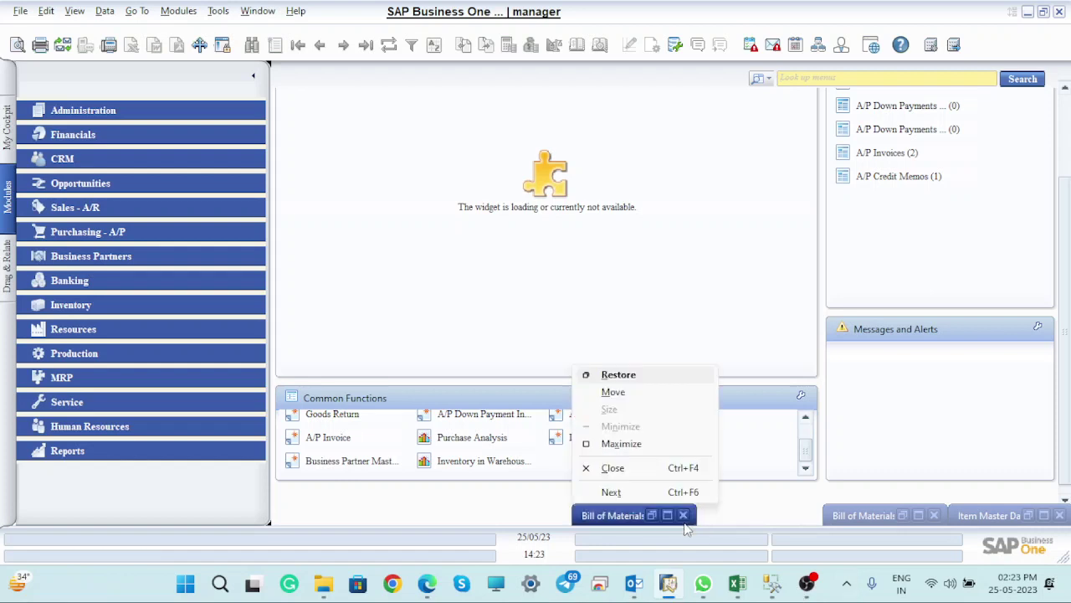
{"action": "left_click", "coordinate": [617, 474]}
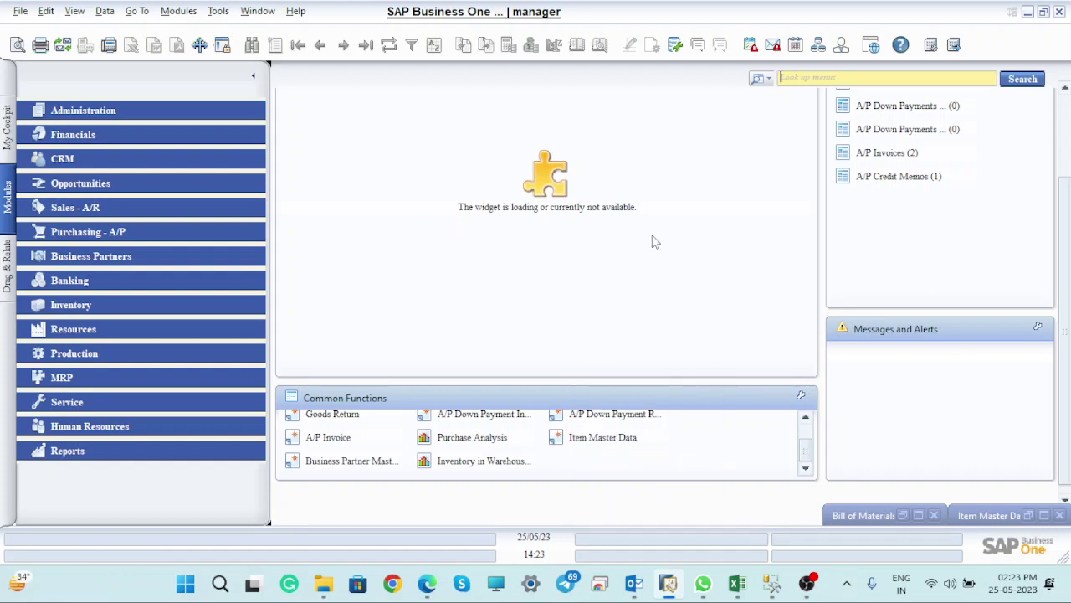
{"action": "left_click", "coordinate": [67, 358]}
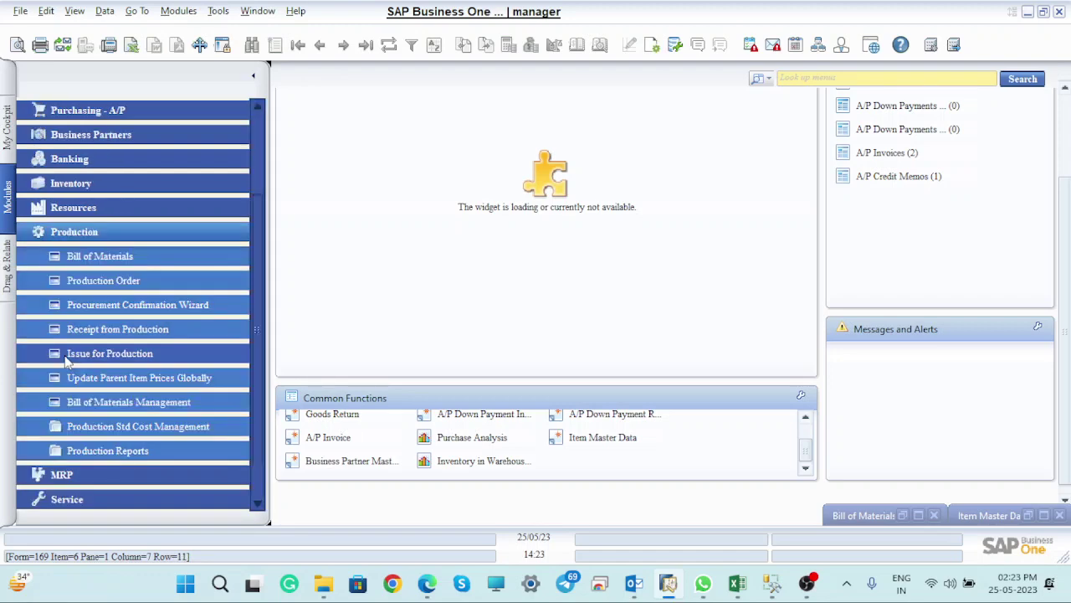
{"action": "left_click", "coordinate": [83, 257]}
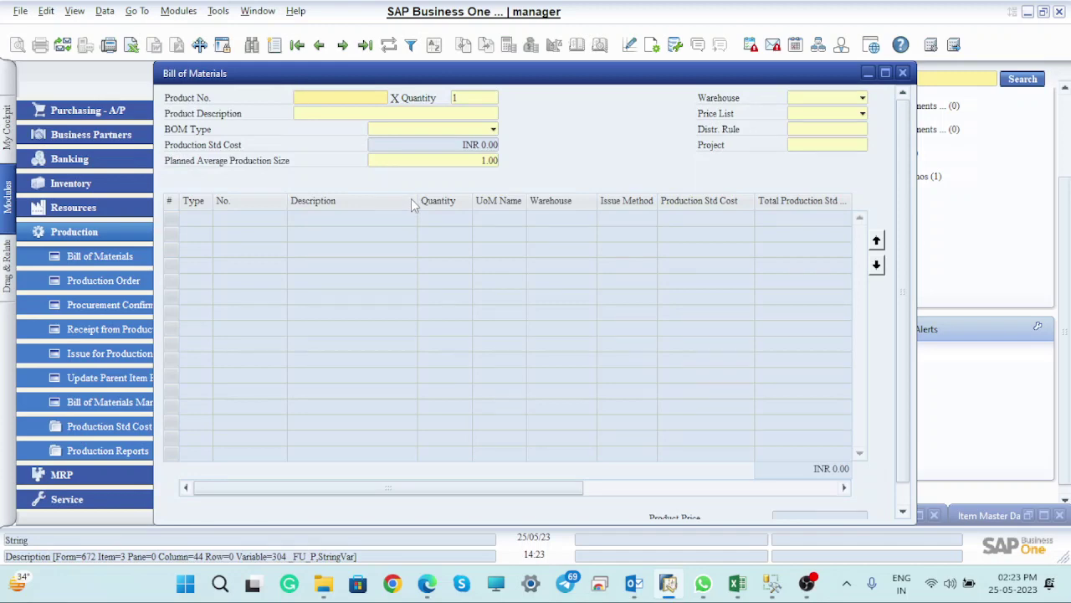
{"action": "left_click", "coordinate": [365, 46]}
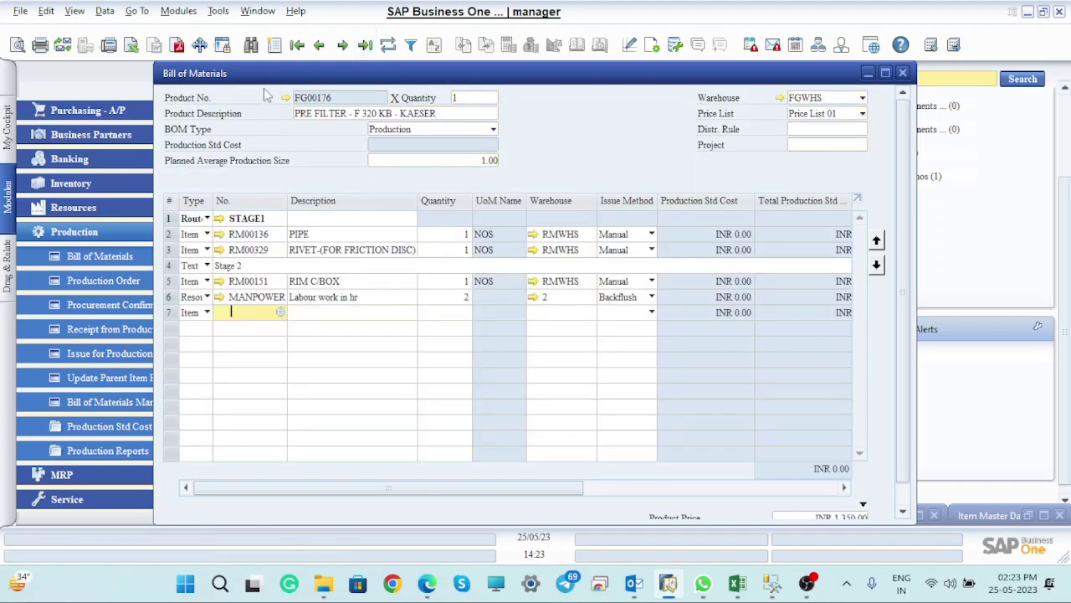
{"action": "left_click", "coordinate": [316, 48]}
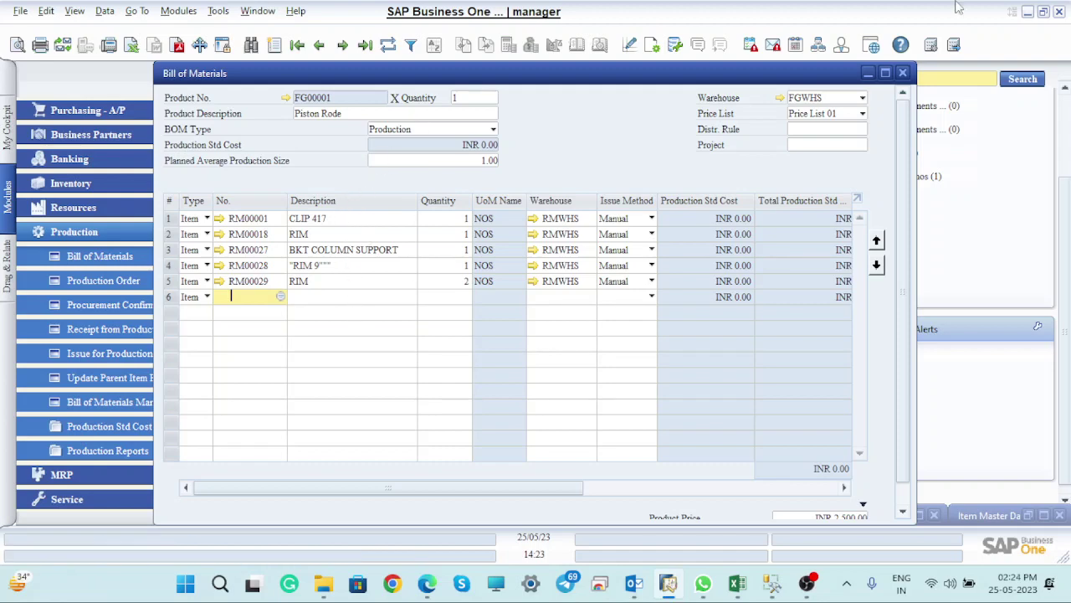
{"action": "left_click", "coordinate": [868, 73]}
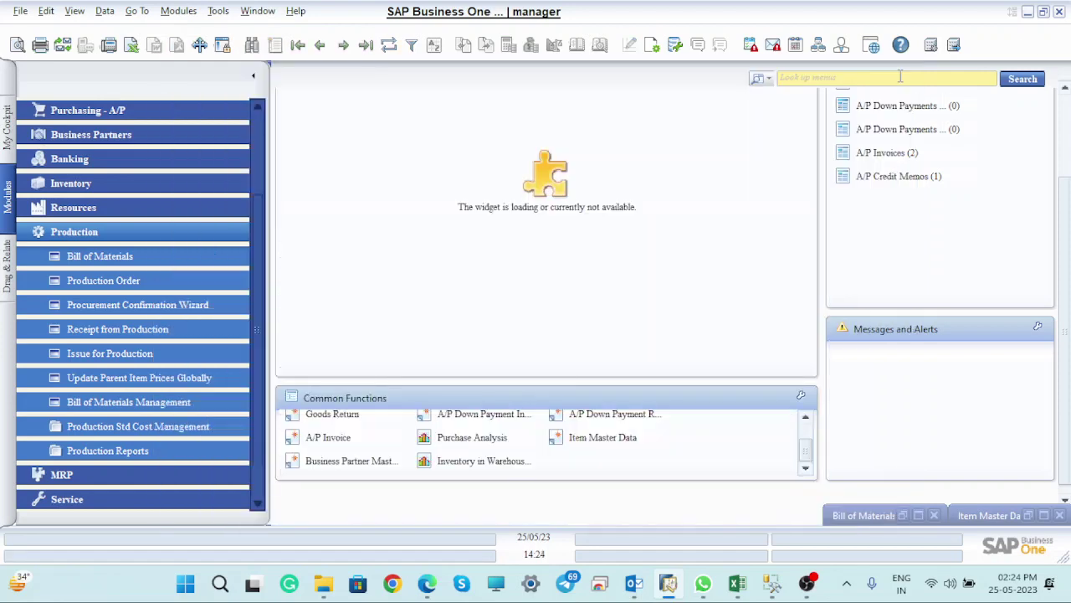
- Start a query in the Query Generator using the bill of materials tables OITT and ITT1
{"action": "left_click", "coordinate": [219, 11]}
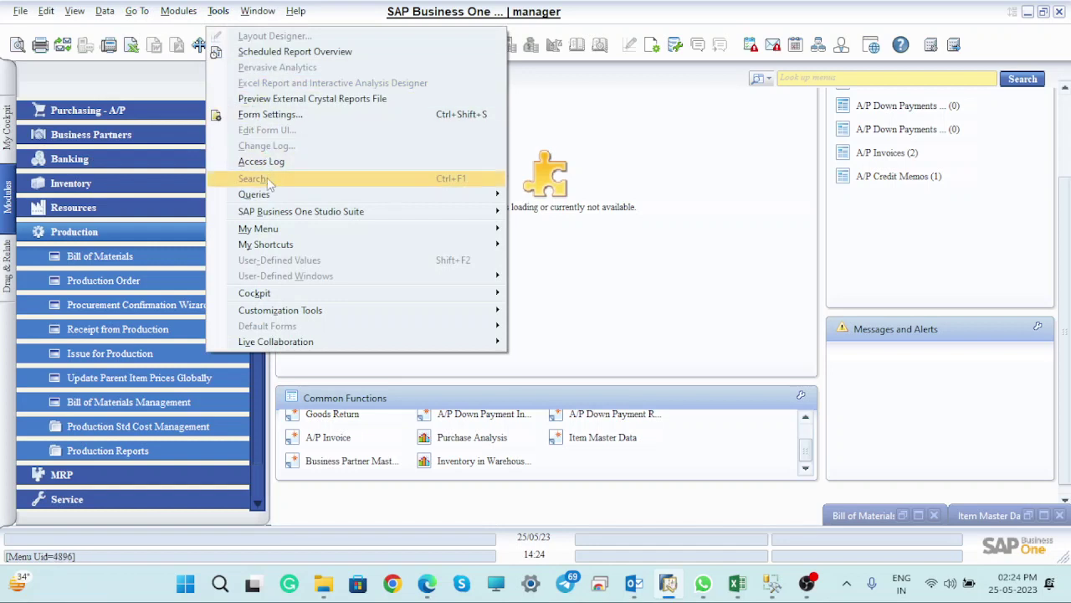
{"action": "mouse_move", "coordinate": [269, 199]}
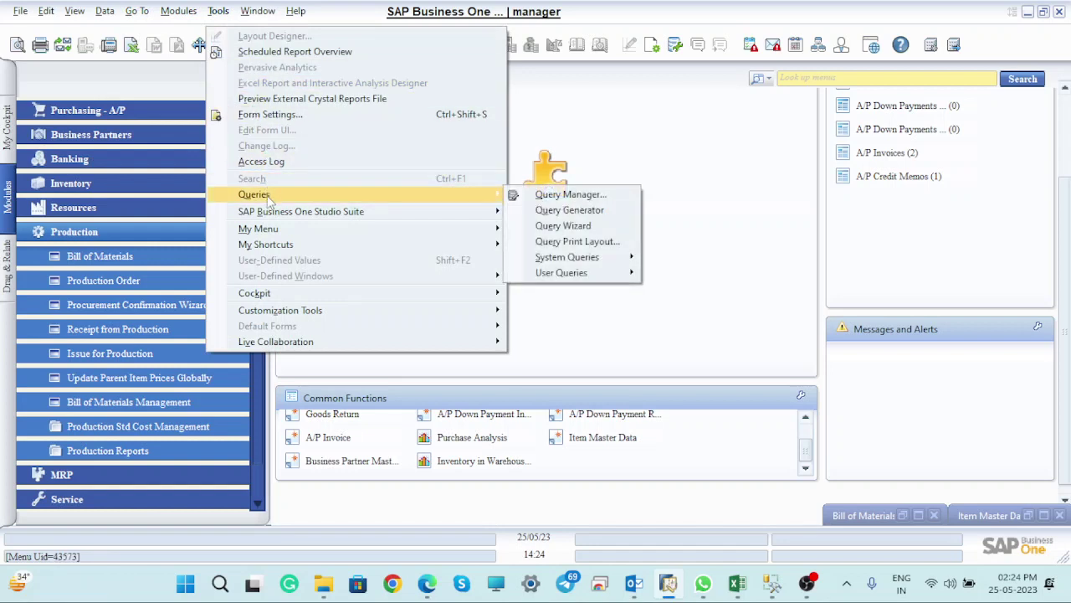
{"action": "left_click", "coordinate": [552, 211]}
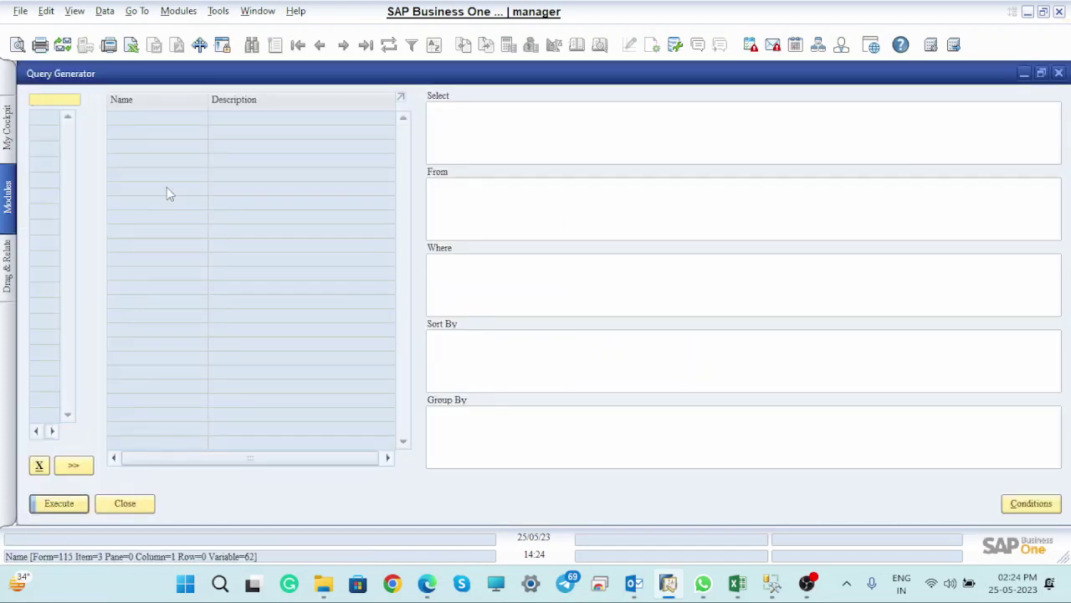
{"action": "type", "text": "or"}
{"action": "type", "text": "tt"}
{"action": "key", "text": "Return"}
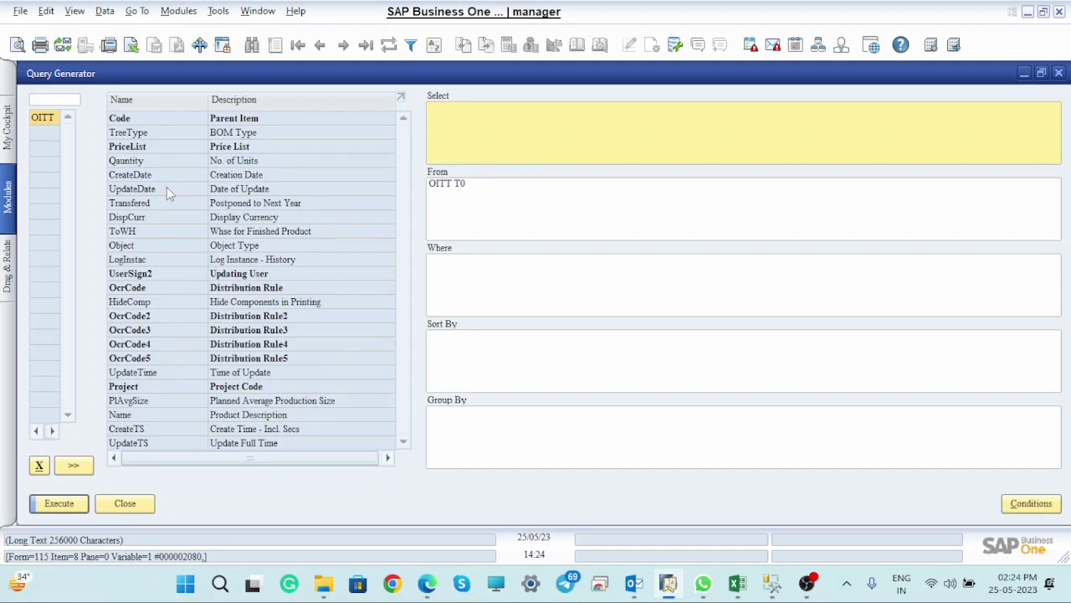
{"action": "left_click", "coordinate": [52, 100]}
{"action": "type", "text": "itt1"}
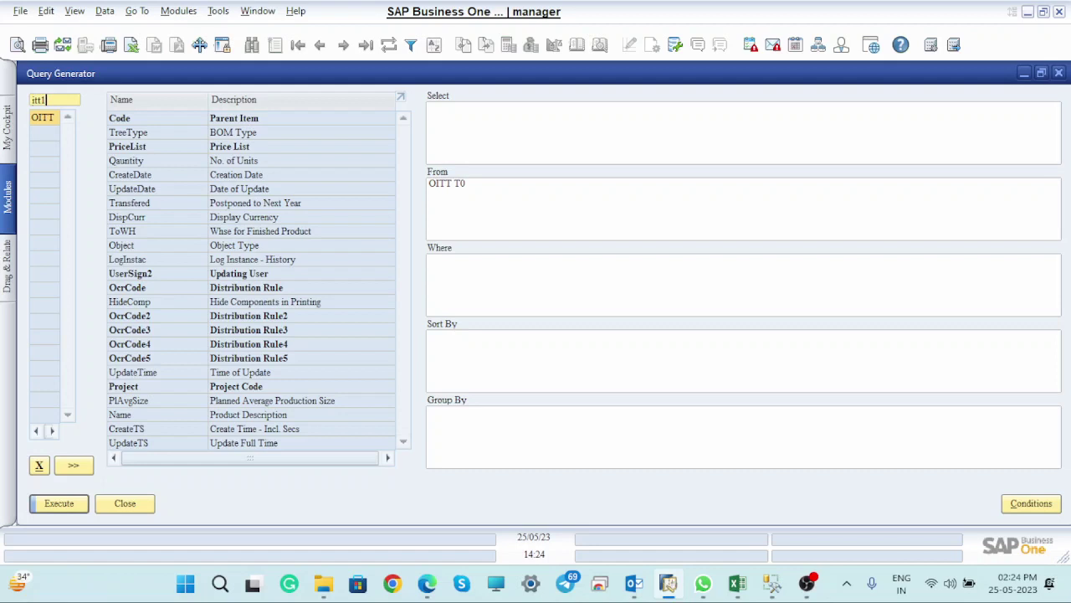
{"action": "key", "text": "Return"}
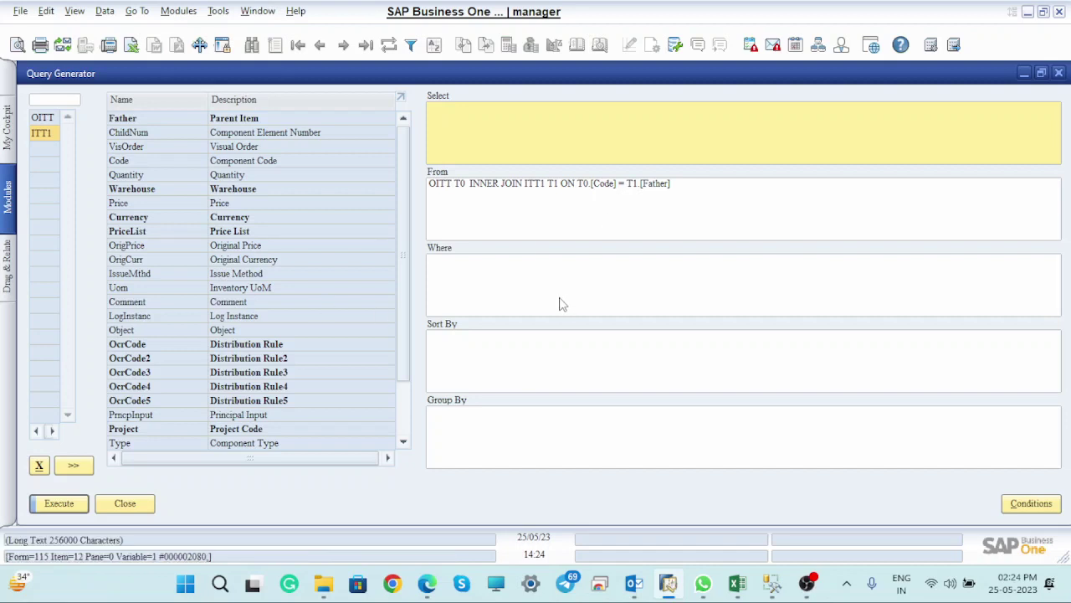
- Add Father from ITT1 and TreeType, Qauntity, CreateDate and ToWH from OITT to the query's selected fields
{"action": "double_click", "coordinate": [234, 122]}
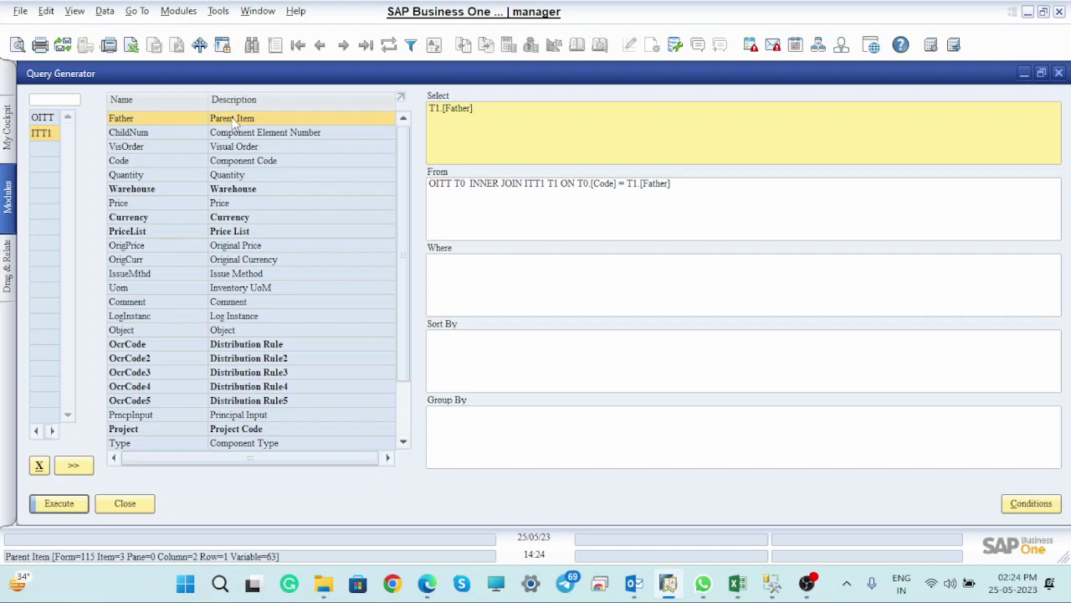
{"action": "left_click", "coordinate": [44, 118]}
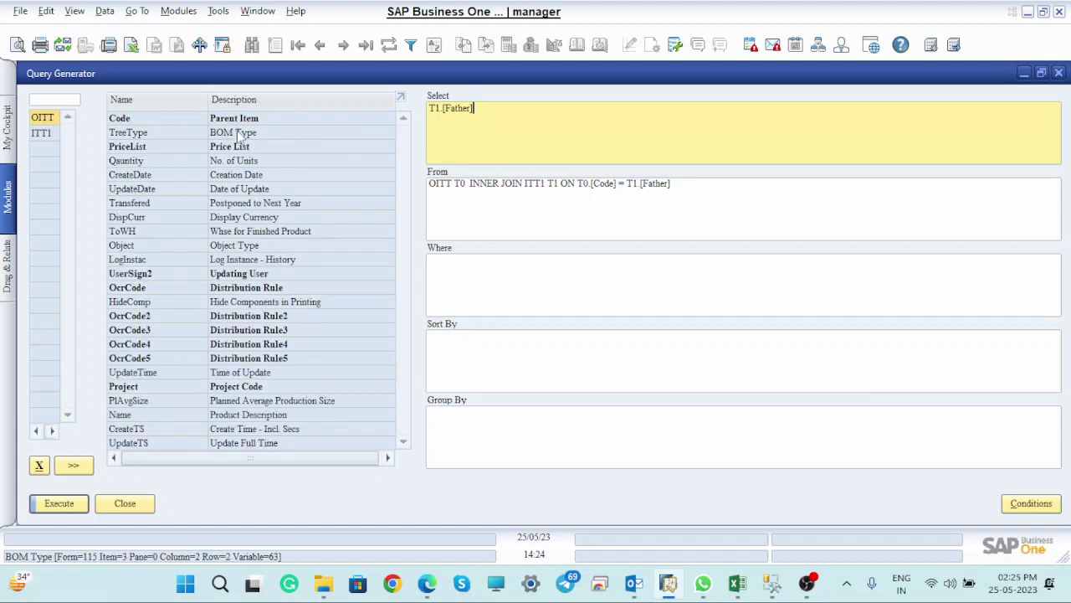
{"action": "double_click", "coordinate": [142, 137]}
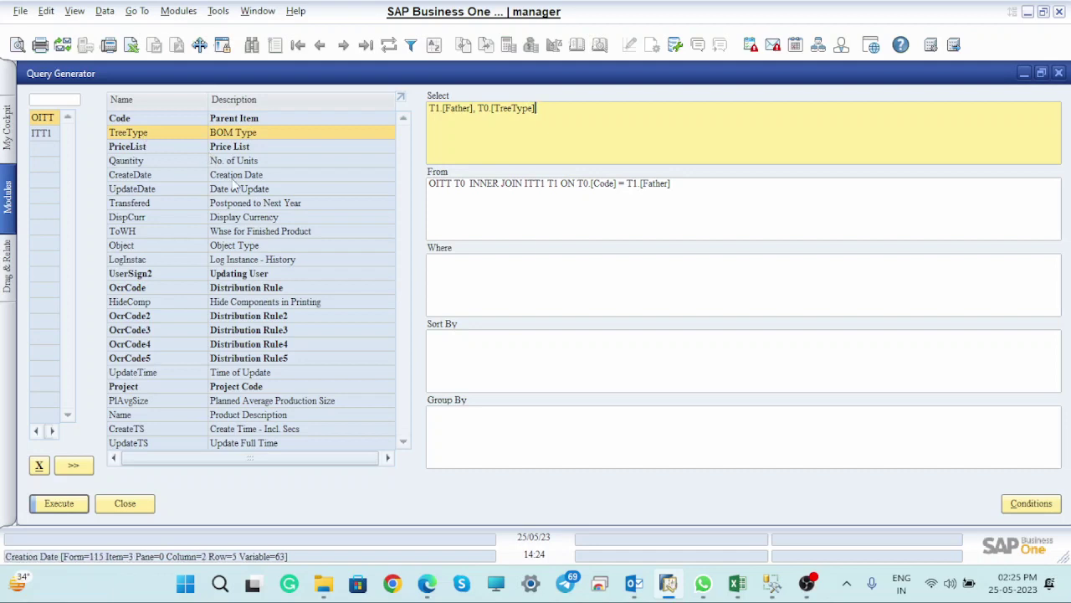
{"action": "double_click", "coordinate": [171, 163]}
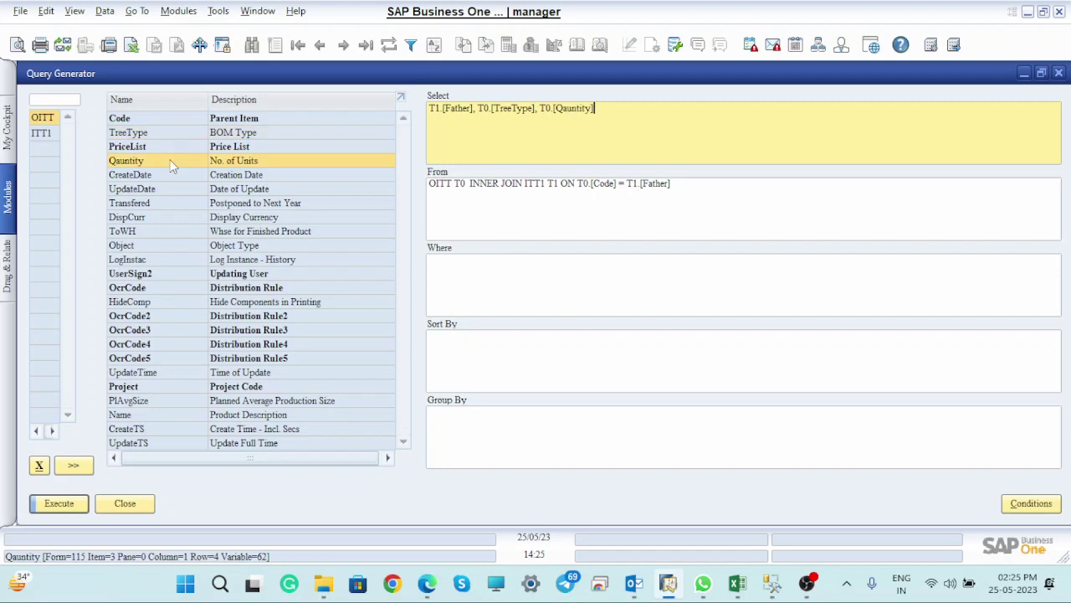
{"action": "double_click", "coordinate": [133, 180]}
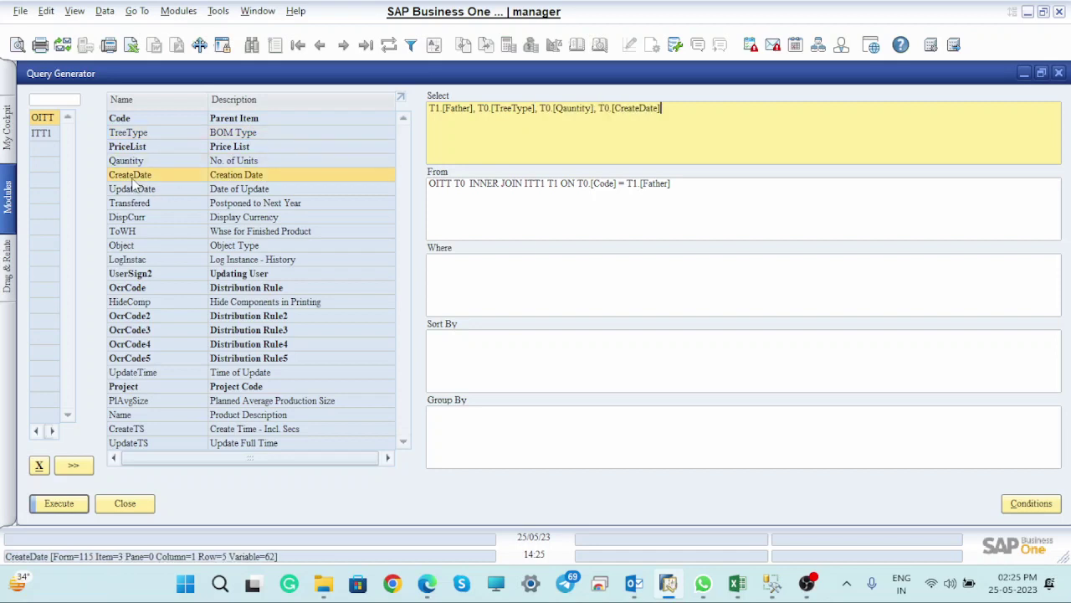
{"action": "double_click", "coordinate": [150, 235]}
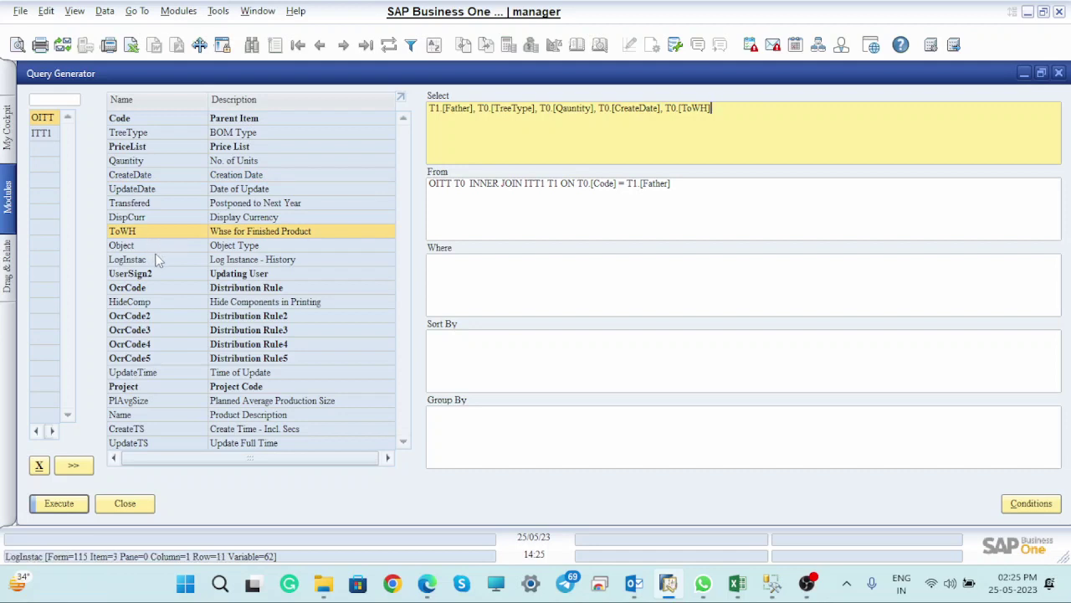
- Add the component fields Code, Quantity and IssueMthd from ITT1 to the query's selected fields
{"action": "left_click", "coordinate": [47, 134]}
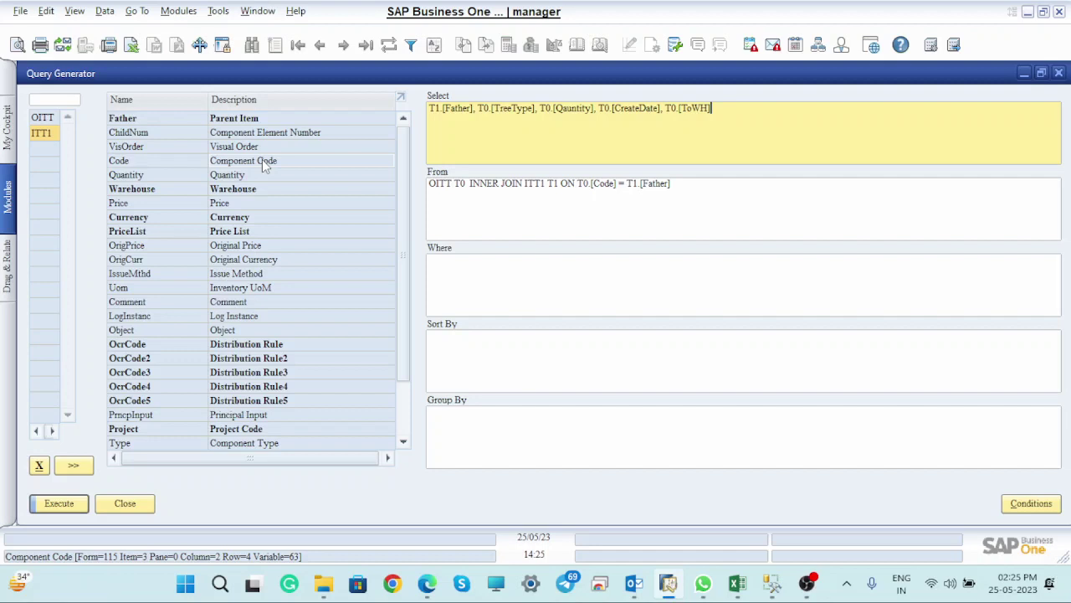
{"action": "double_click", "coordinate": [155, 164]}
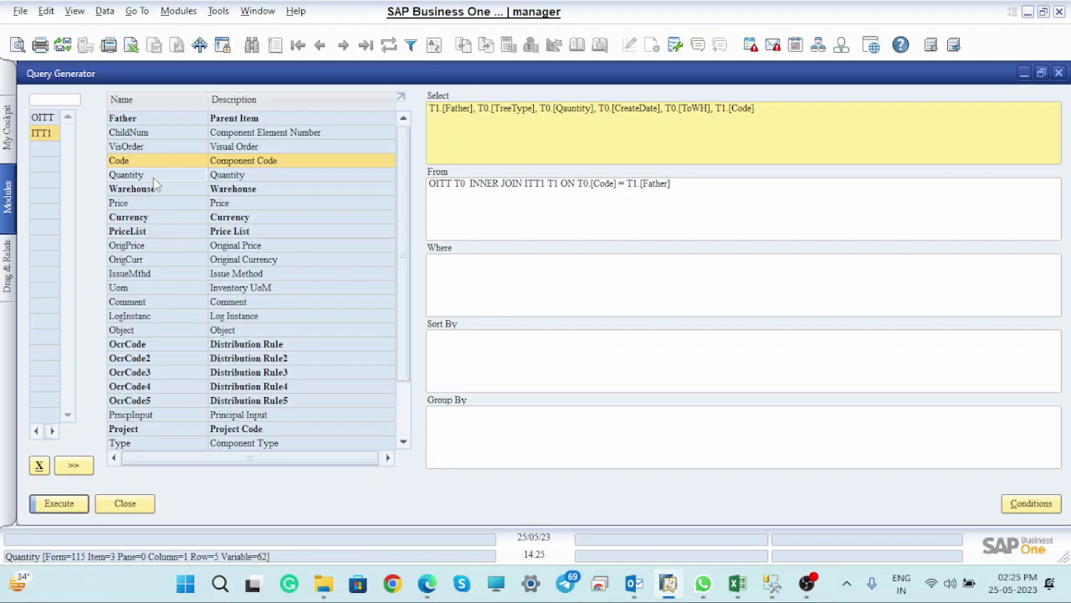
{"action": "double_click", "coordinate": [195, 178]}
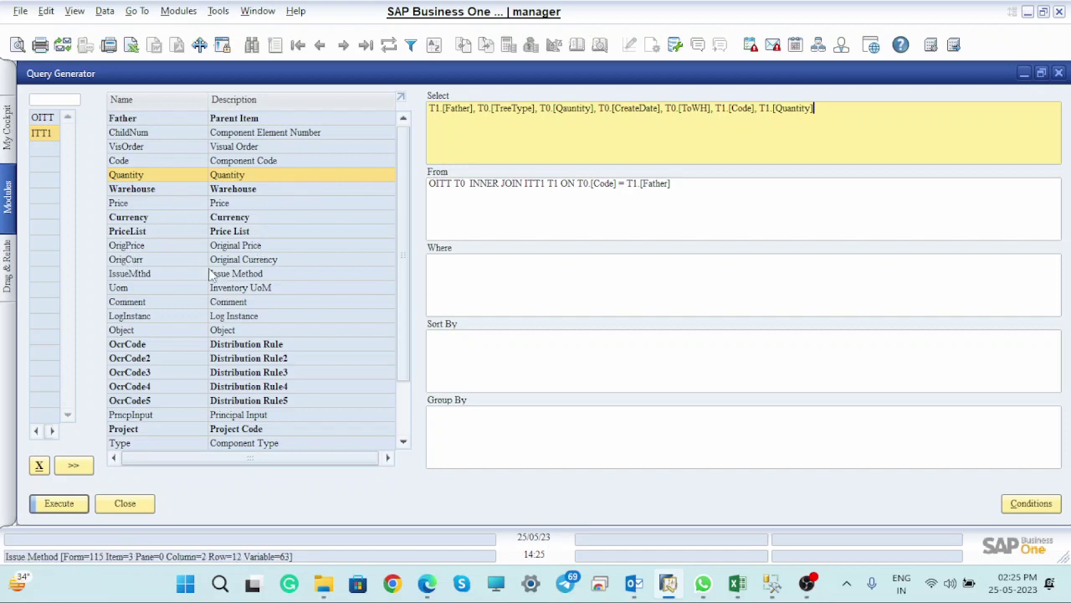
{"action": "double_click", "coordinate": [147, 275]}
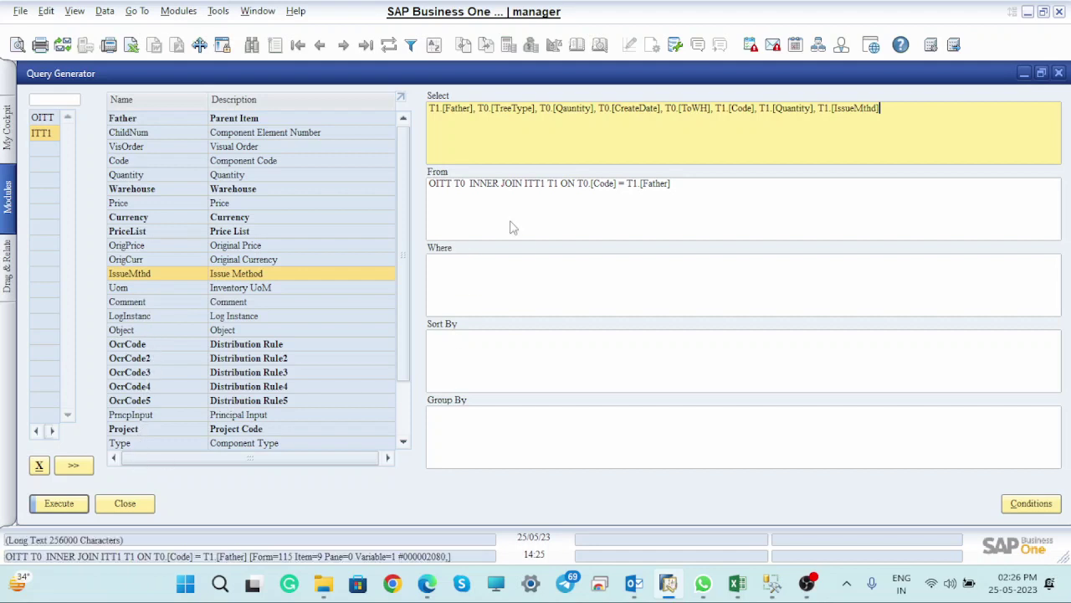
- Filter the query with the condition that T1.[Father] equals the variable [%0]
{"action": "left_click", "coordinate": [476, 270]}
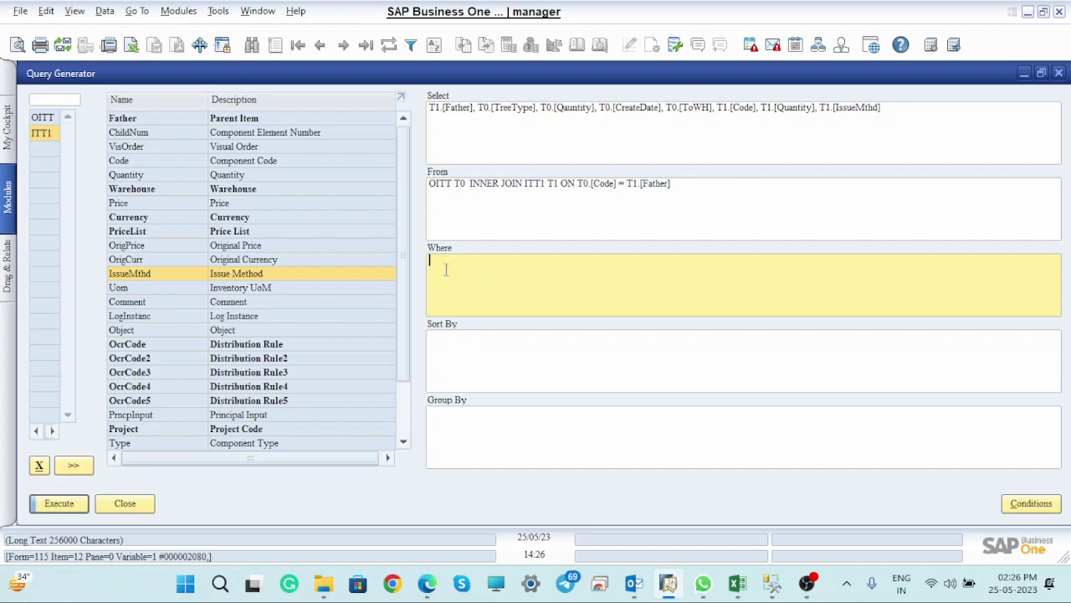
{"action": "left_click", "coordinate": [162, 121]}
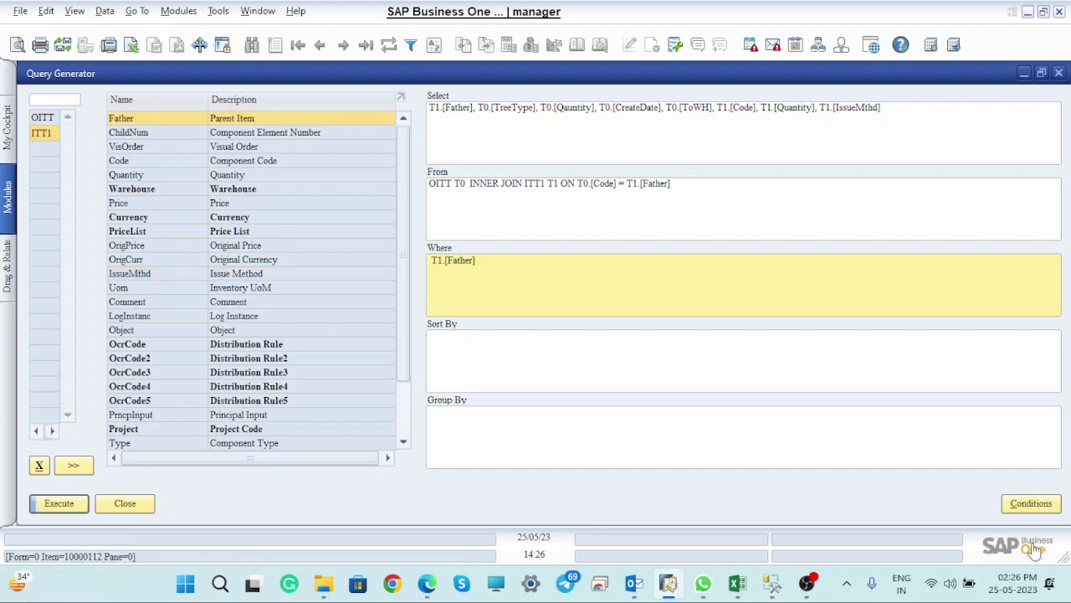
{"action": "left_click", "coordinate": [1036, 503]}
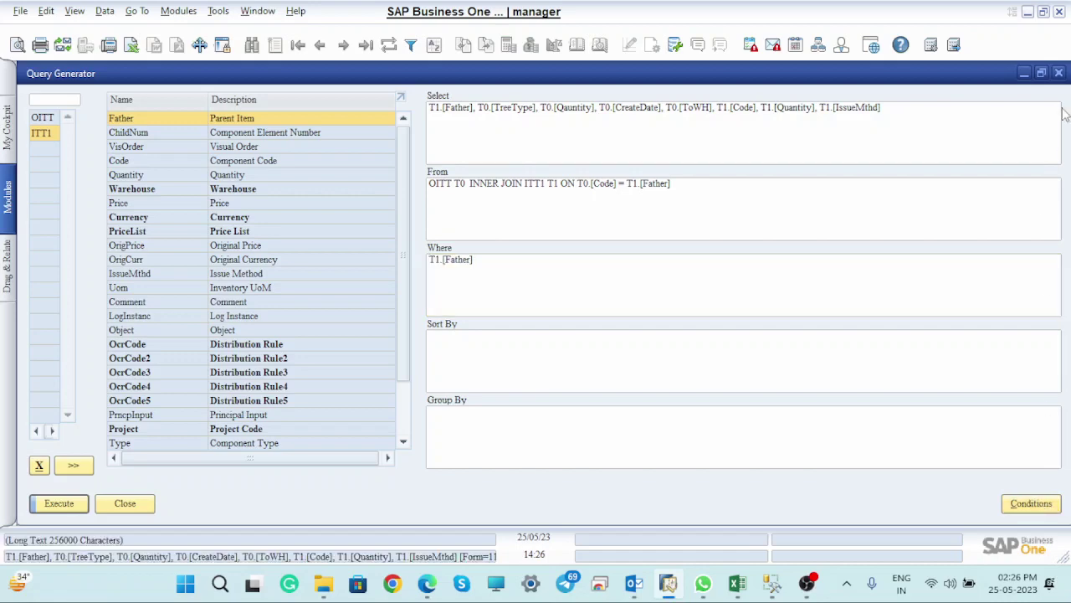
{"action": "left_click", "coordinate": [1046, 74]}
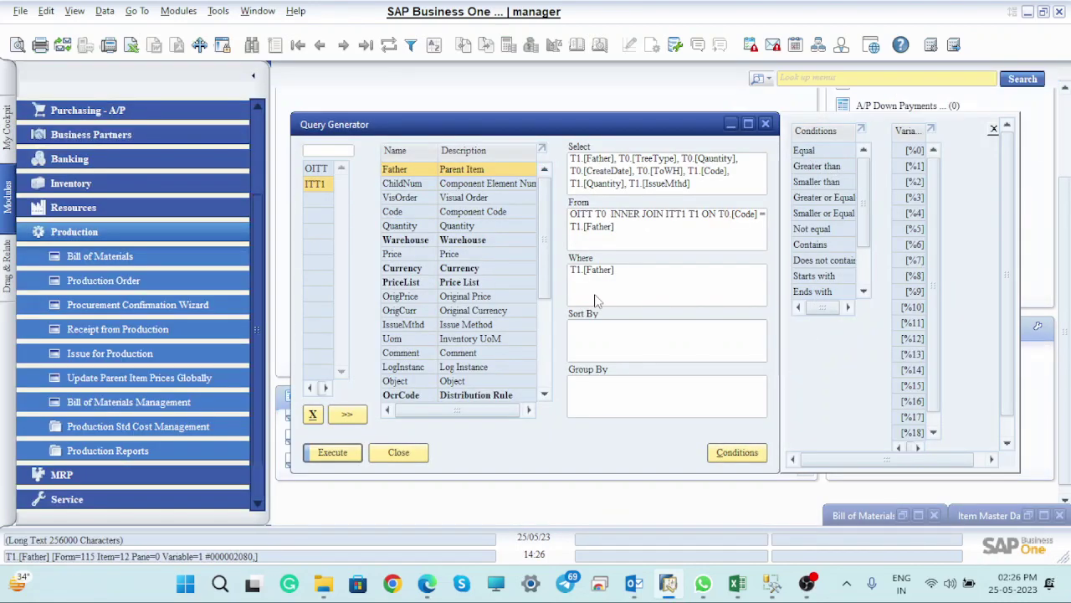
{"action": "left_click", "coordinate": [627, 272]}
{"action": "left_click", "coordinate": [627, 272]}
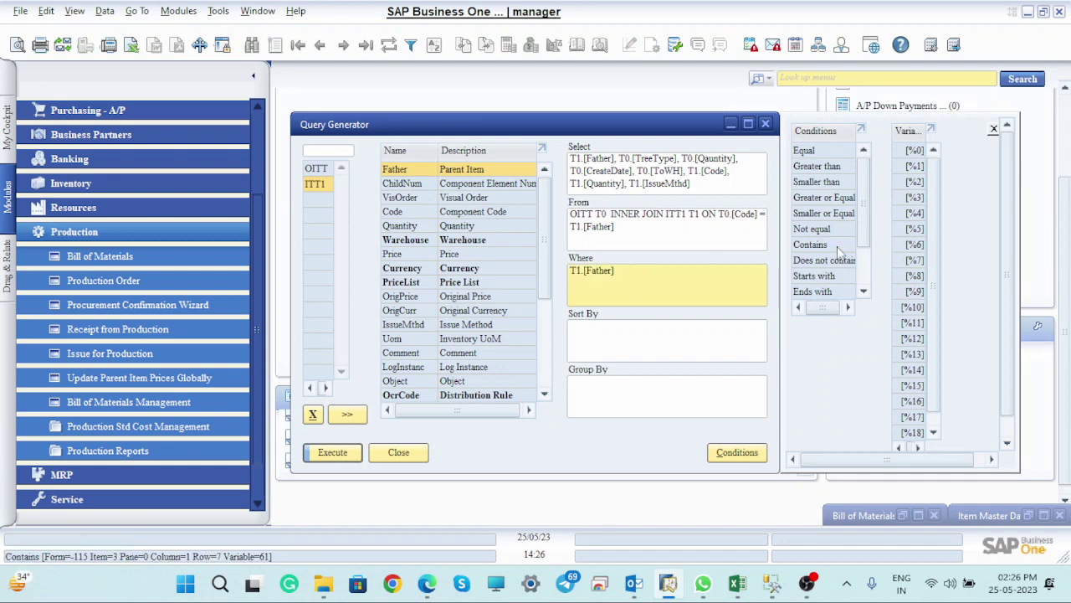
{"action": "double_click", "coordinate": [805, 152]}
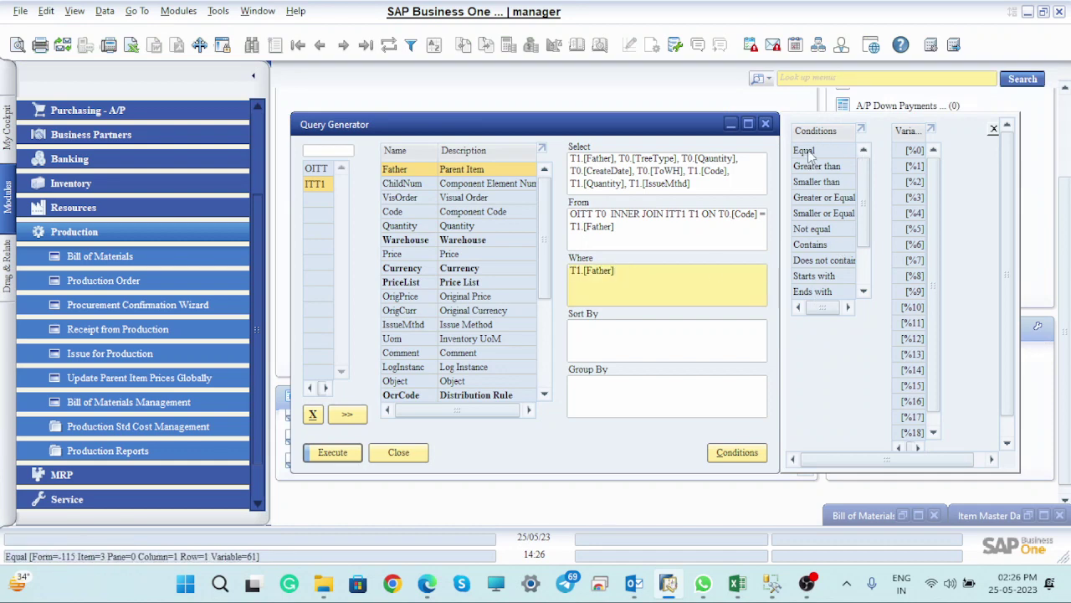
{"action": "double_click", "coordinate": [915, 150]}
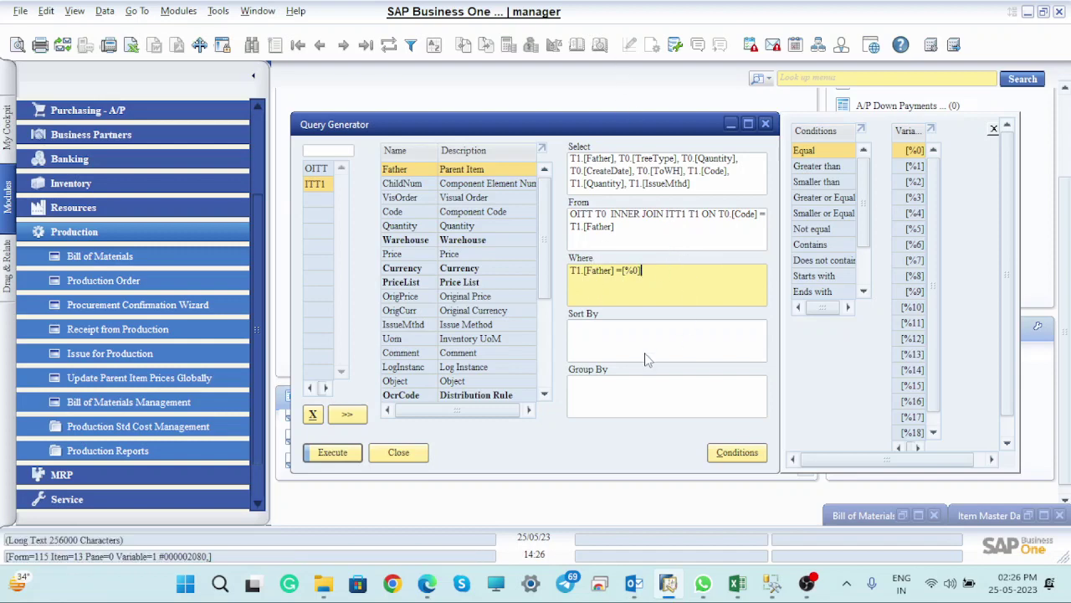
- Run the query for parent item FG00001, review its component rows, and close the preview
{"action": "left_click", "coordinate": [343, 454]}
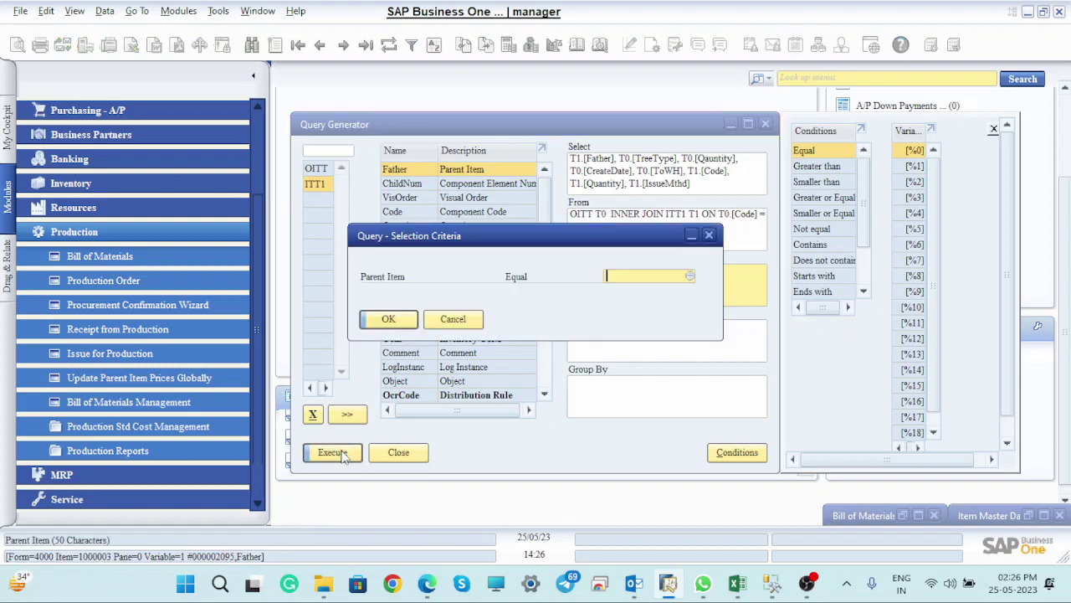
{"action": "double_click", "coordinate": [641, 267]}
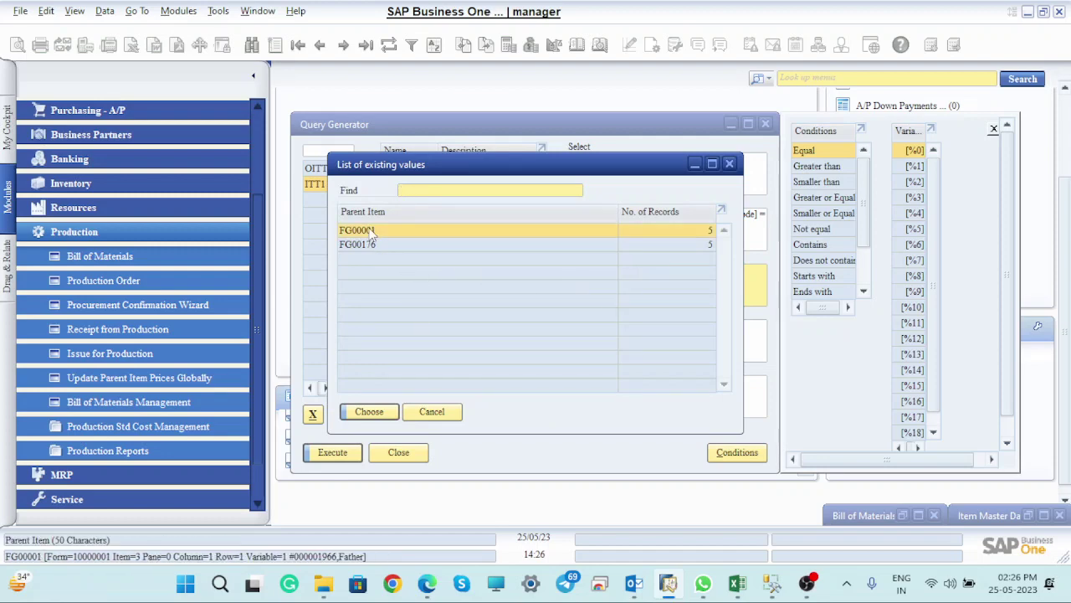
{"action": "left_click", "coordinate": [369, 411]}
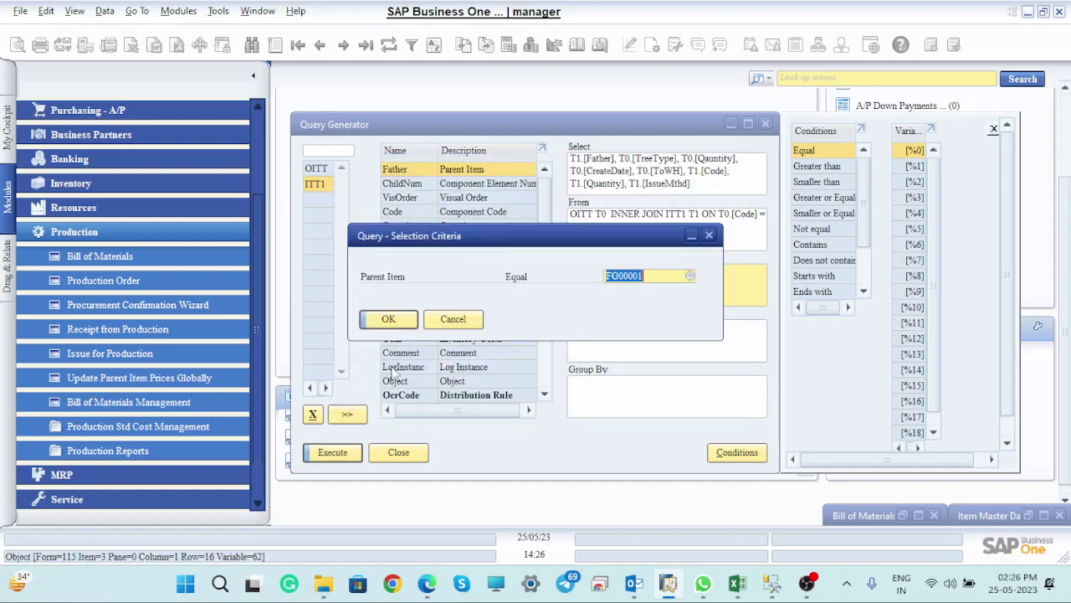
{"action": "left_click", "coordinate": [389, 319]}
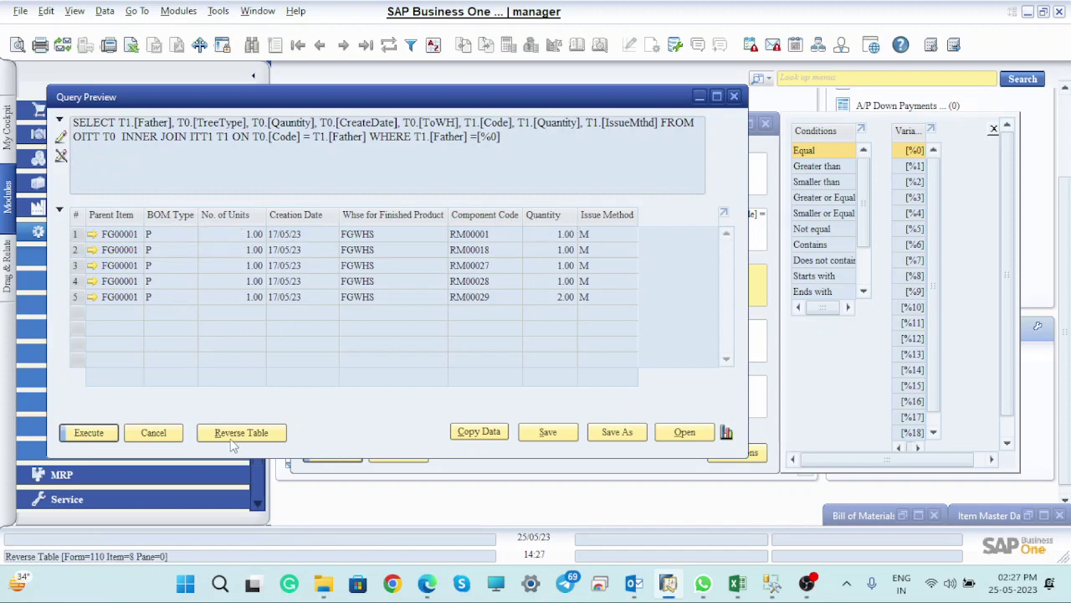
{"action": "left_click", "coordinate": [153, 433]}
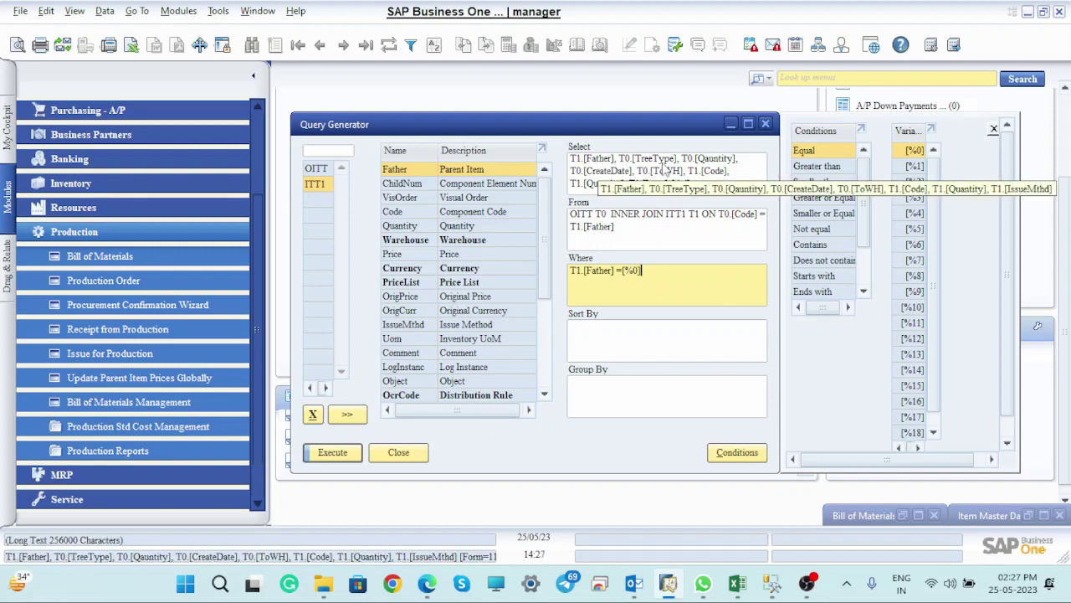
- Remove the field T0.[Qauntity] from the query's selected fields
{"action": "left_click", "coordinate": [738, 156]}
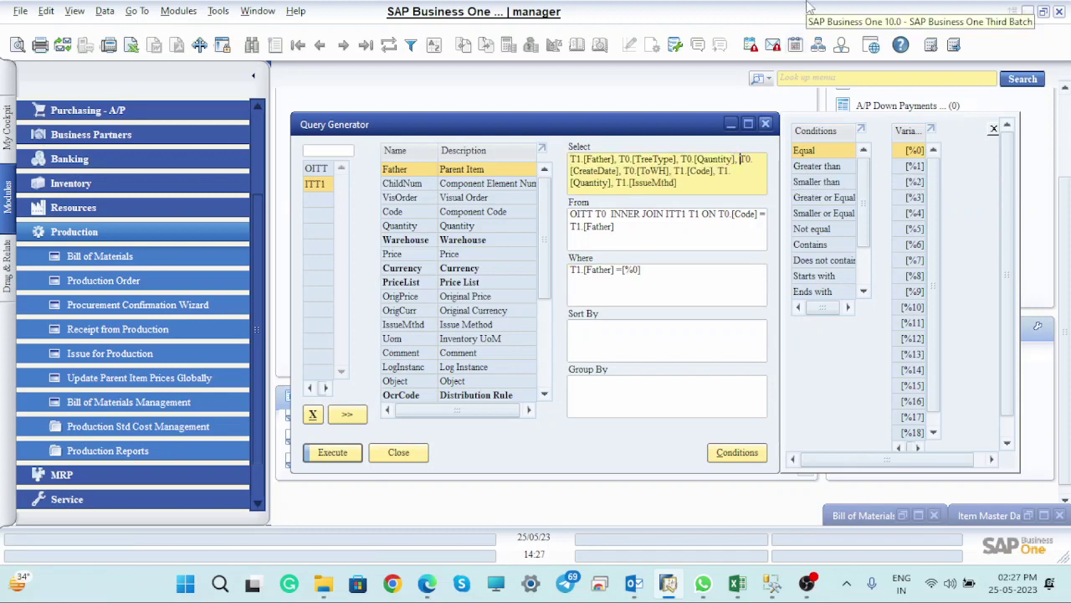
{"action": "key", "text": "BackSpace"}
{"action": "key", "text": "BackSpace"}
{"action": "key", "text": "BackSpace"}
{"action": "key", "text": "BackSpace"}
{"action": "key", "text": "BackSpace"}
{"action": "key", "text": "BackSpace"}
{"action": "key", "text": "BackSpace"}
{"action": "key", "text": "BackSpace"}
{"action": "key", "text": "BackSpace"}
{"action": "key", "text": "BackSpace"}
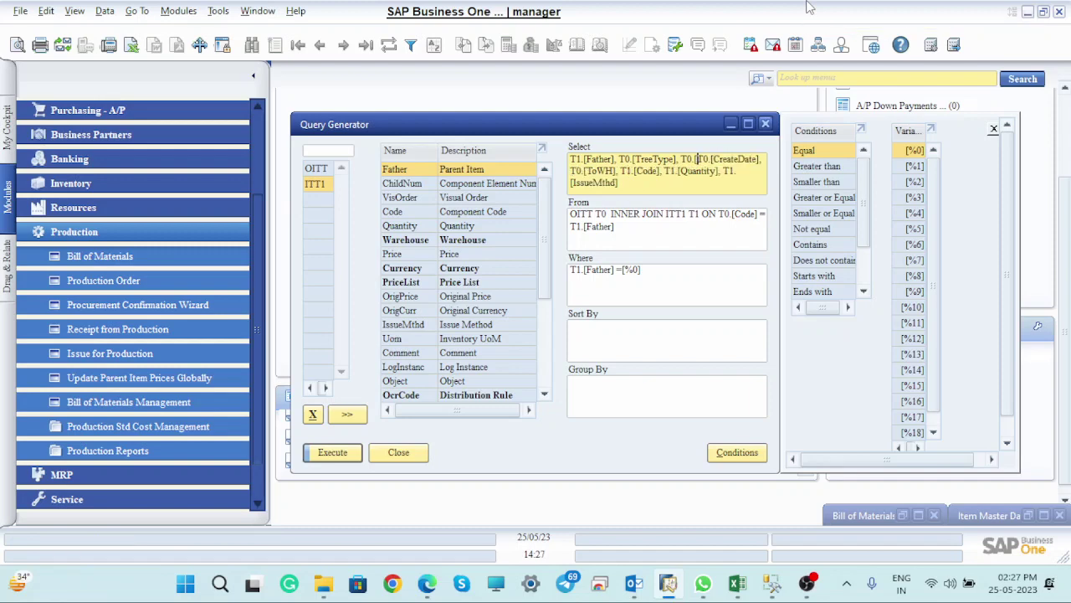
{"action": "key", "text": "BackSpace"}
{"action": "key", "text": "BackSpace"}
{"action": "key", "text": "BackSpace"}
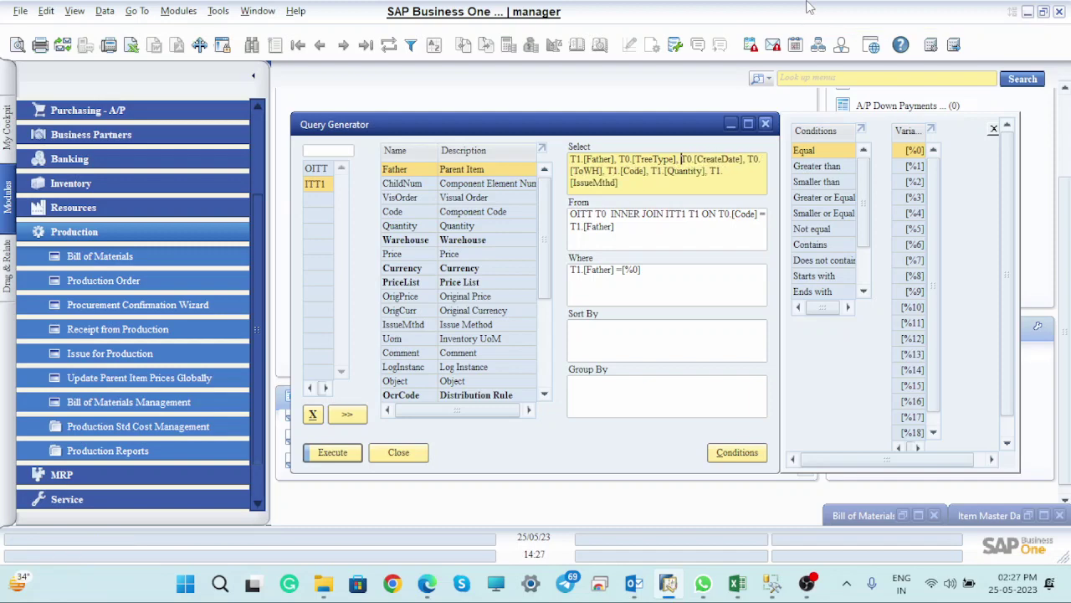
{"action": "key", "text": "BackSpace"}
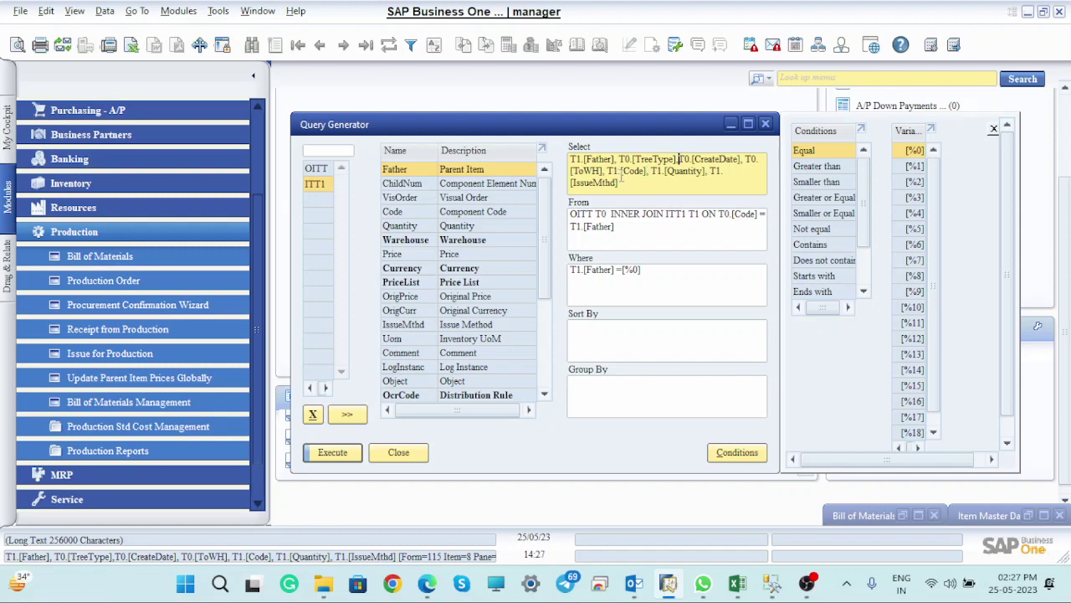
- Move the component fields T1.[Code] and T1.[Quantity] directly after T0.[TreeType] in the query's selected fields
{"action": "left_click_drag", "start_coordinate": [608, 171], "coordinate": [708, 170]}
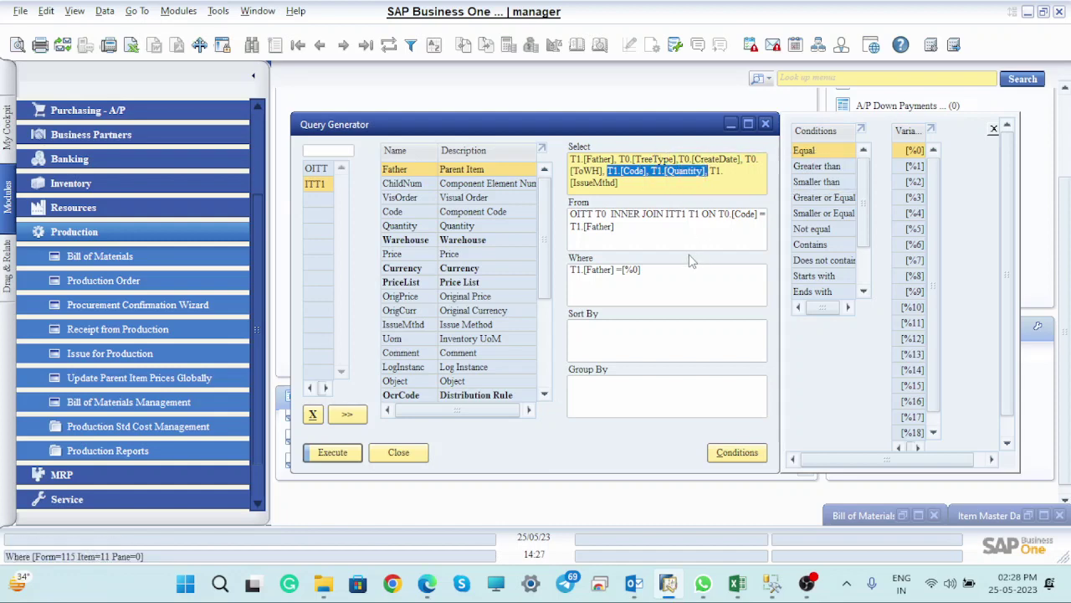
{"action": "key", "text": "Delete"}
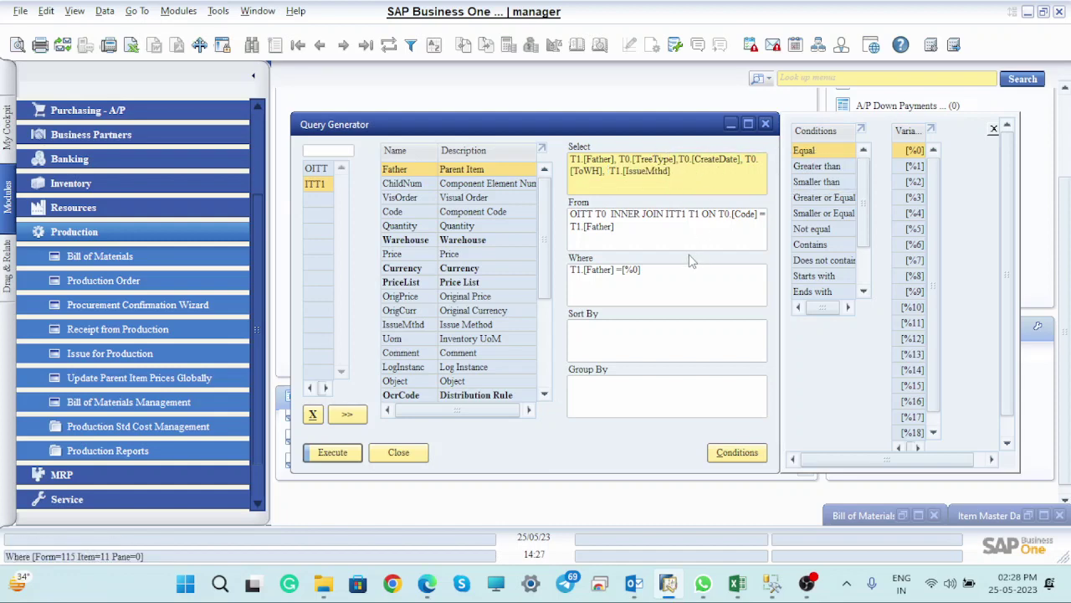
{"action": "key", "text": "BackSpace"}
{"action": "key", "text": "BackSpace"}
{"action": "left_click", "coordinate": [672, 167]}
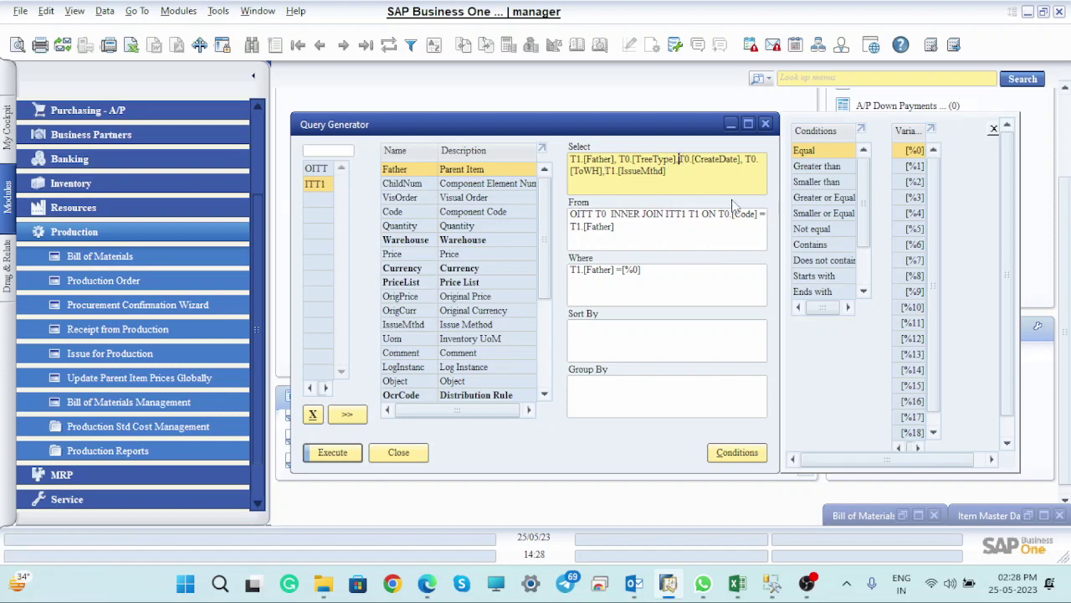
{"action": "type", "text": "T1.[Code], T1.[Quantity],"}
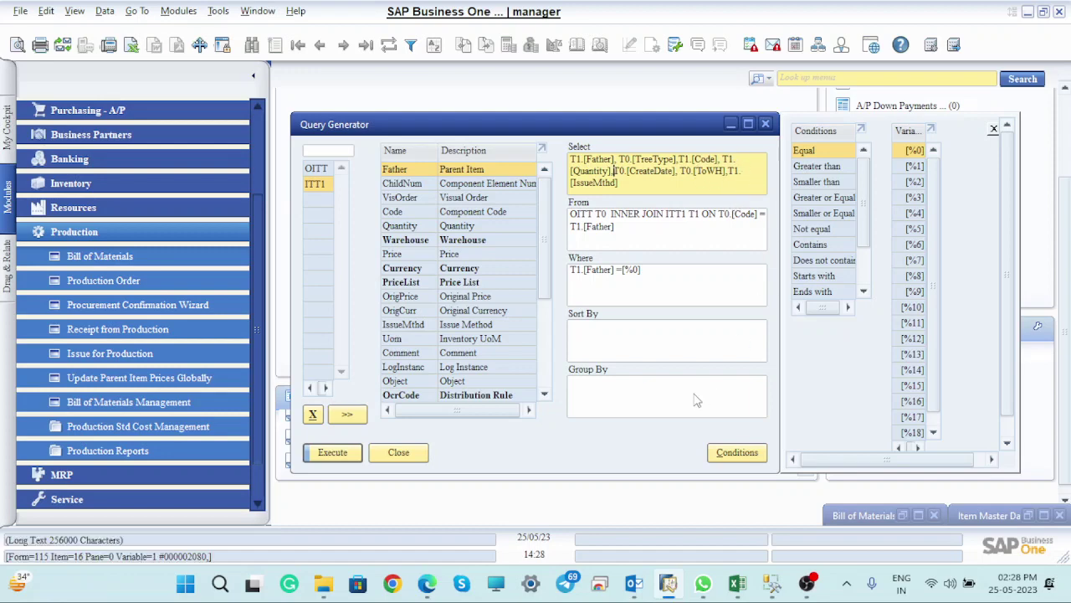
- Execute the rearranged query for parent item FG00001
{"action": "left_click", "coordinate": [332, 452]}
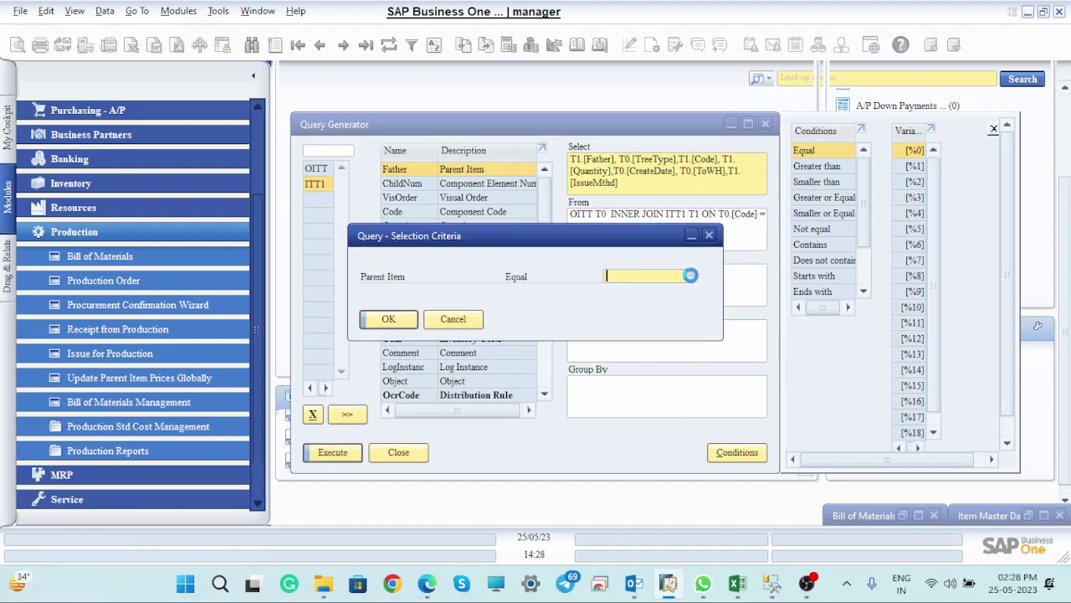
{"action": "left_click", "coordinate": [691, 276]}
{"action": "left_click", "coordinate": [363, 231]}
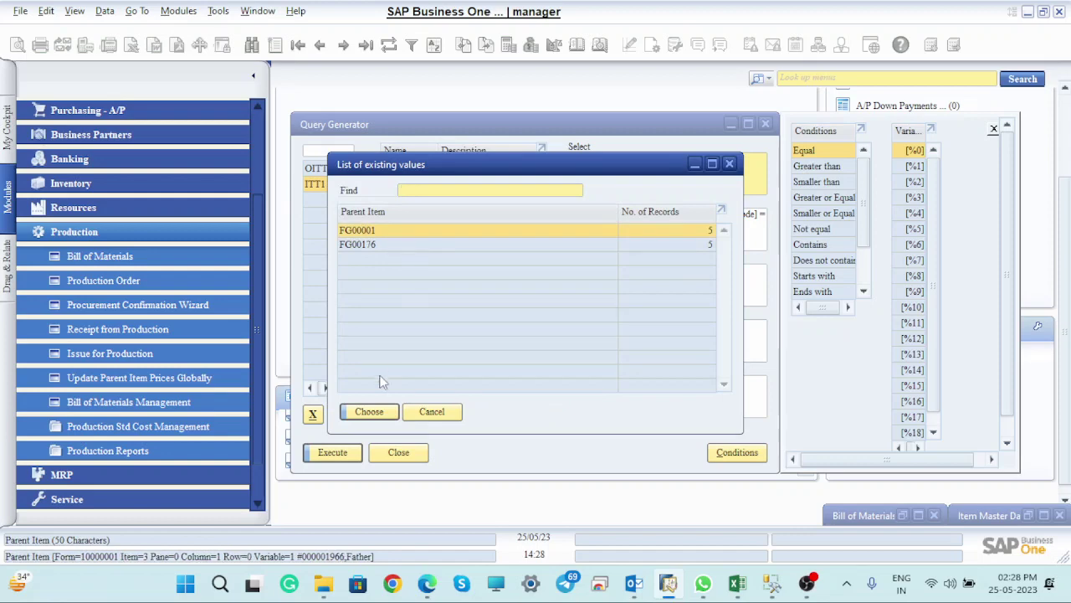
{"action": "left_click", "coordinate": [370, 411]}
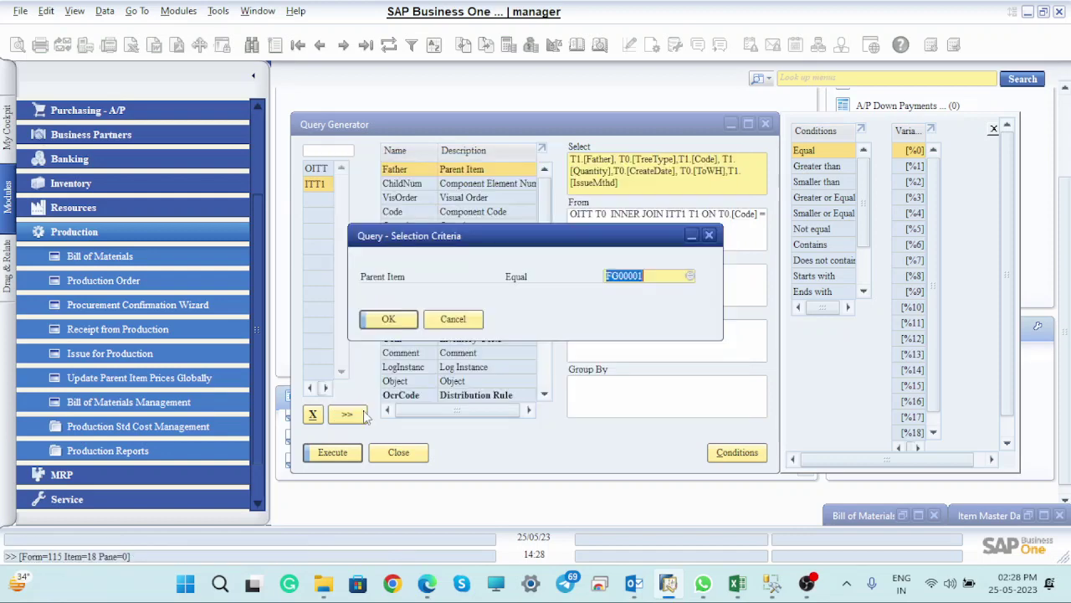
{"action": "left_click", "coordinate": [385, 319]}
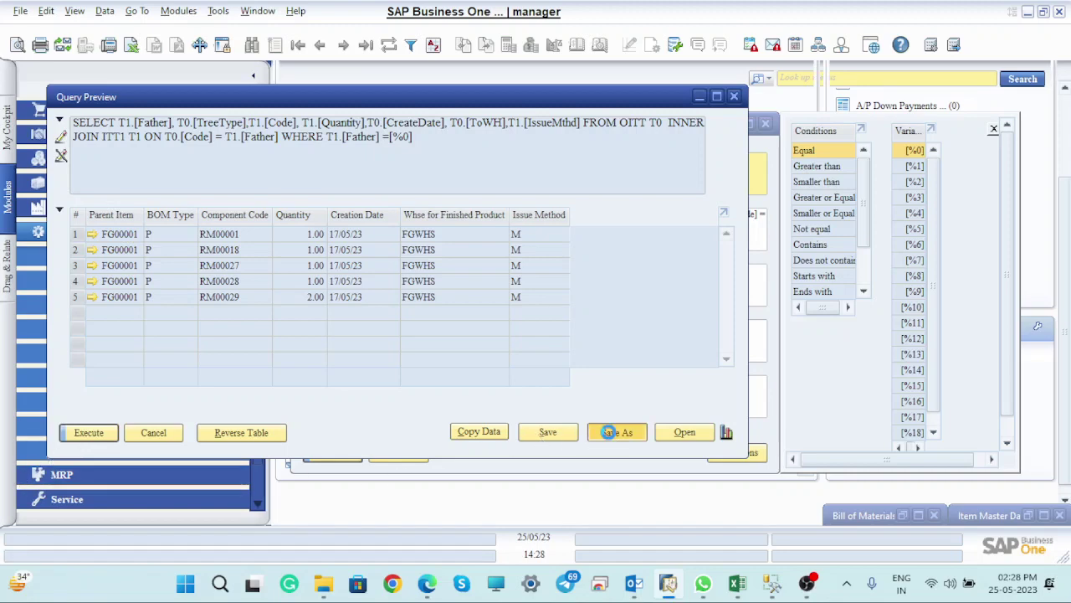
- Save the query as BOM Report2 in the General category, and close the preview and the Query Generator
{"action": "left_click", "coordinate": [607, 432]}
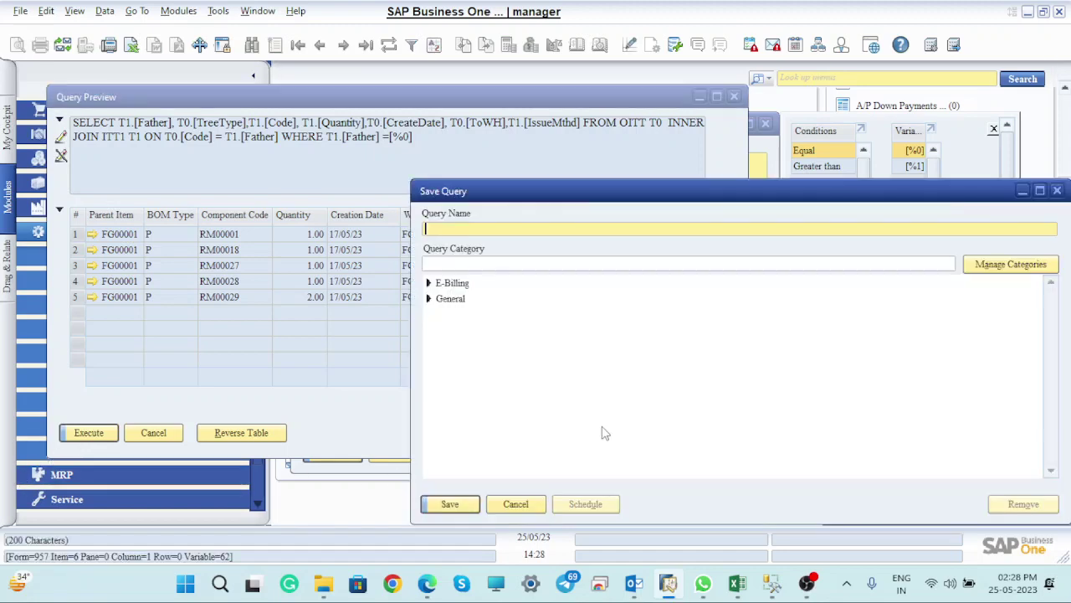
{"action": "left_click", "coordinate": [430, 300]}
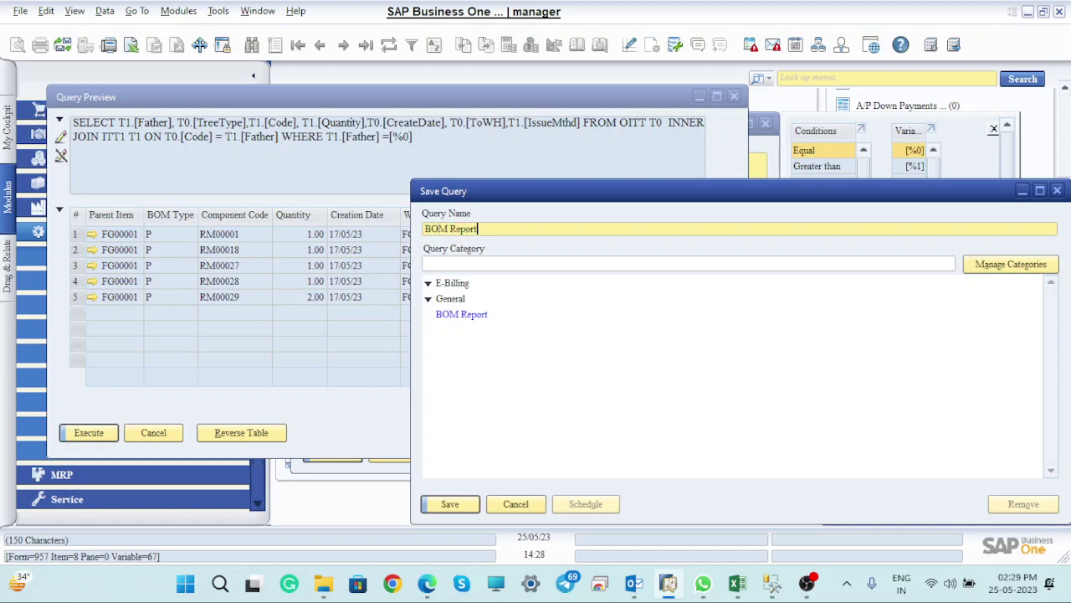
{"action": "type", "text": "2"}
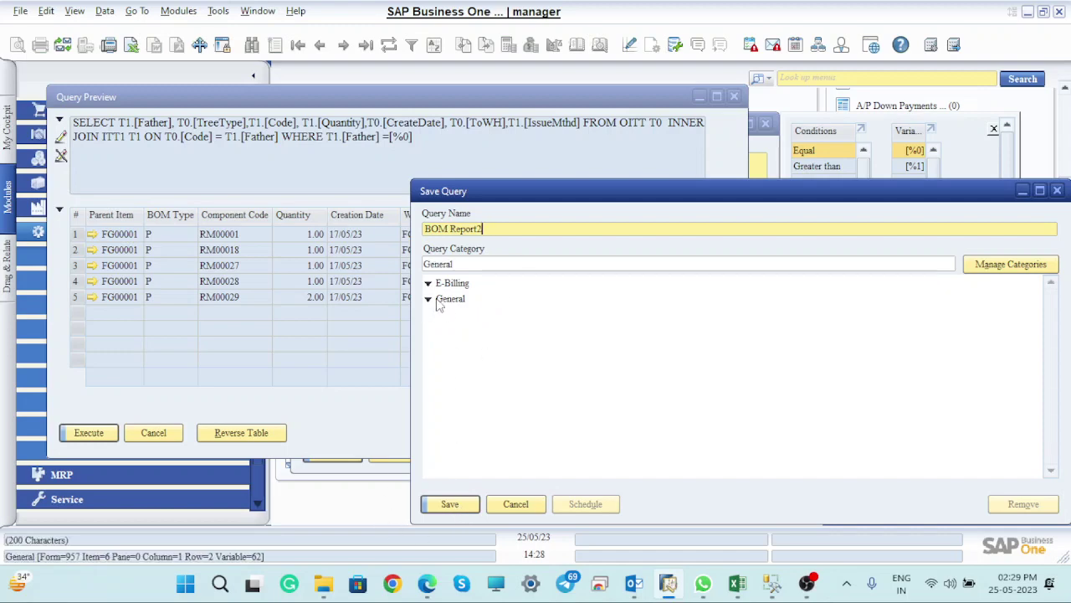
{"action": "left_click", "coordinate": [452, 505]}
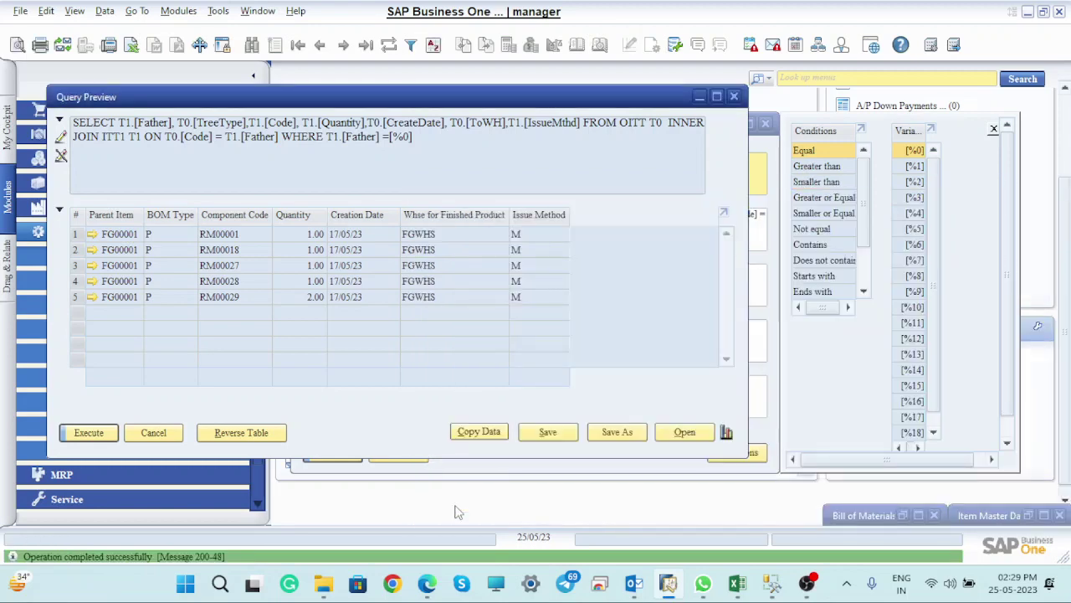
{"action": "left_click", "coordinate": [734, 96]}
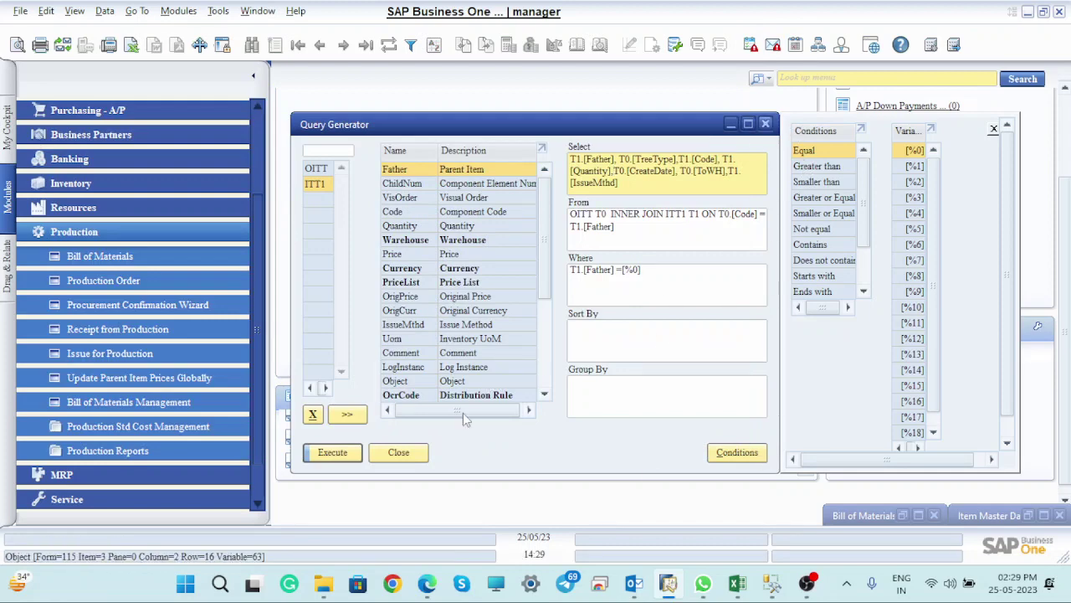
{"action": "left_click", "coordinate": [398, 452]}
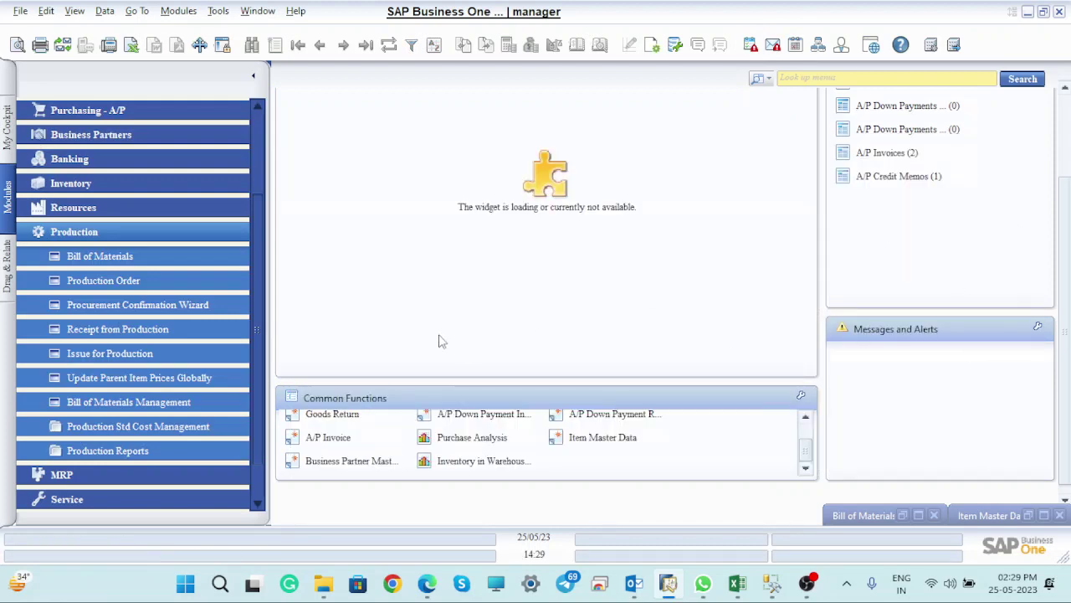
{"action": "left_click", "coordinate": [221, 12]}
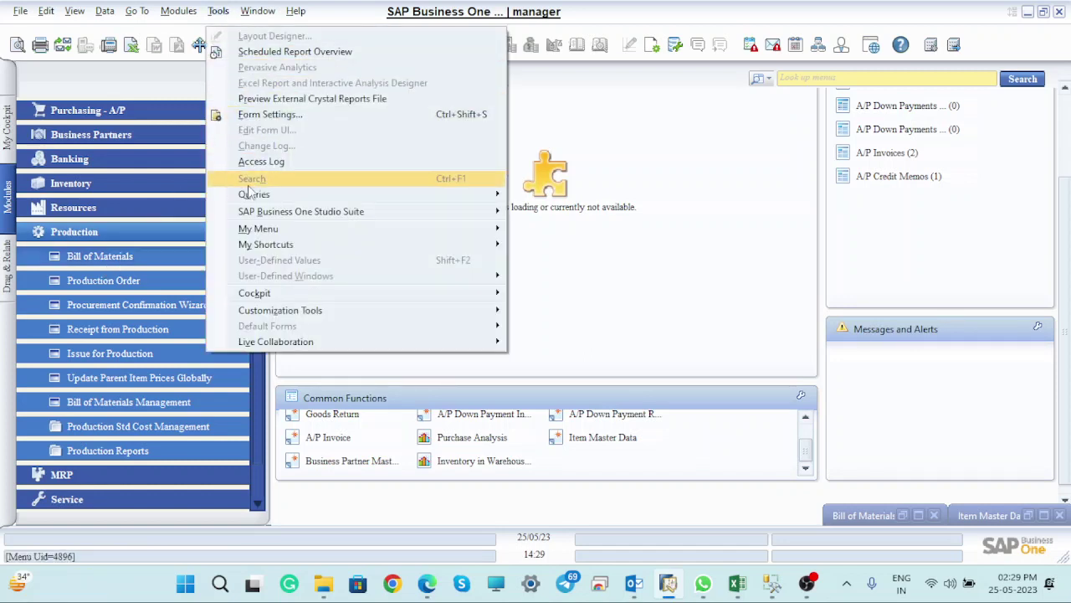
{"action": "mouse_move", "coordinate": [435, 194]}
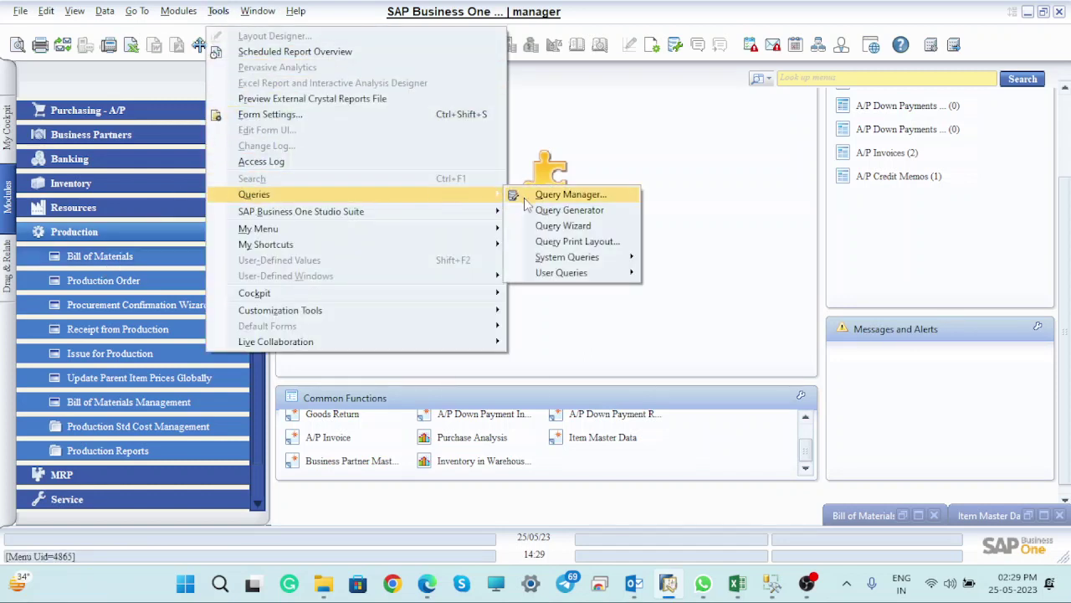
{"action": "left_click", "coordinate": [544, 210]}
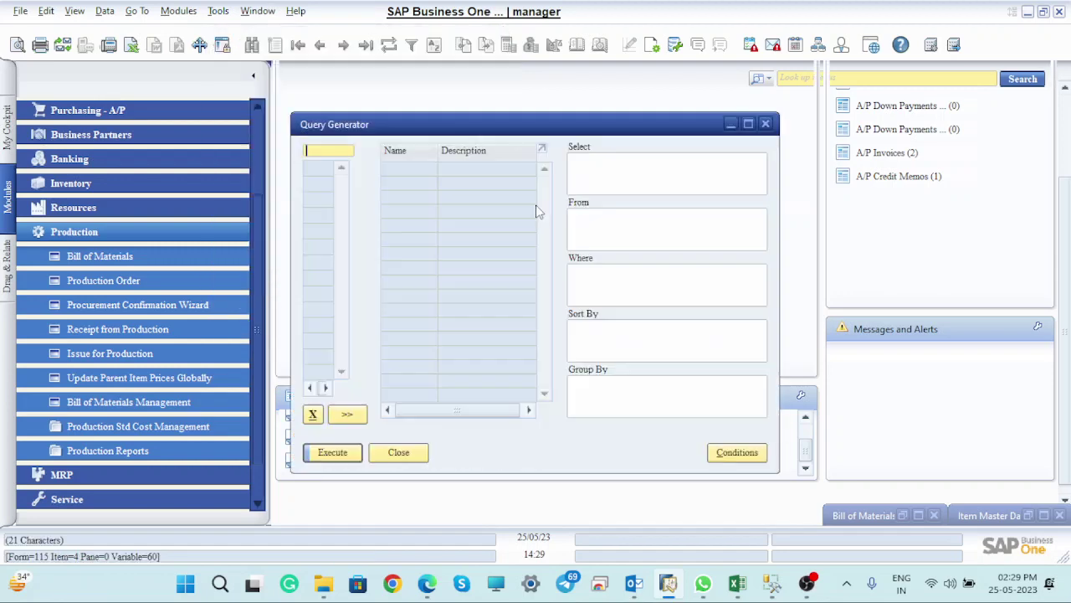
{"action": "left_click", "coordinate": [765, 123]}
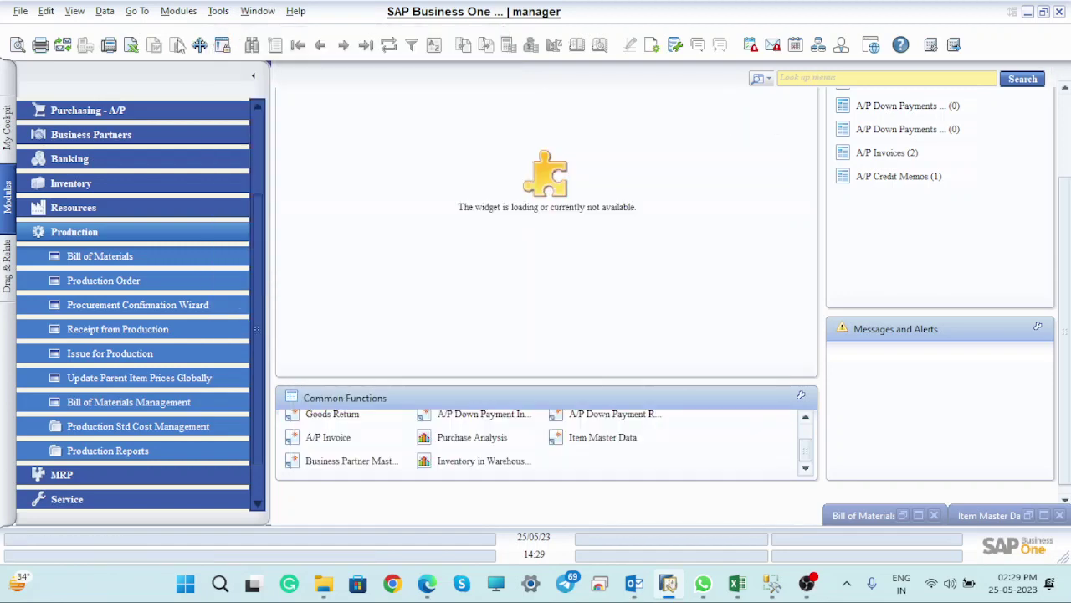
- Open the Query Manager and expand the General category to list its saved queries
{"action": "left_click", "coordinate": [218, 11]}
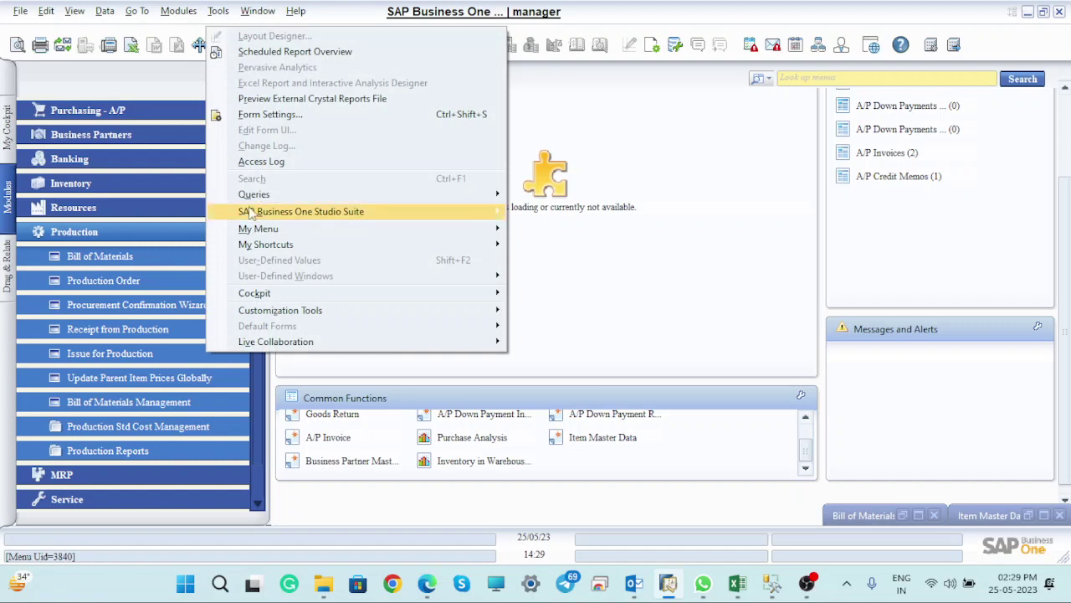
{"action": "mouse_move", "coordinate": [481, 194]}
{"action": "left_click", "coordinate": [558, 196]}
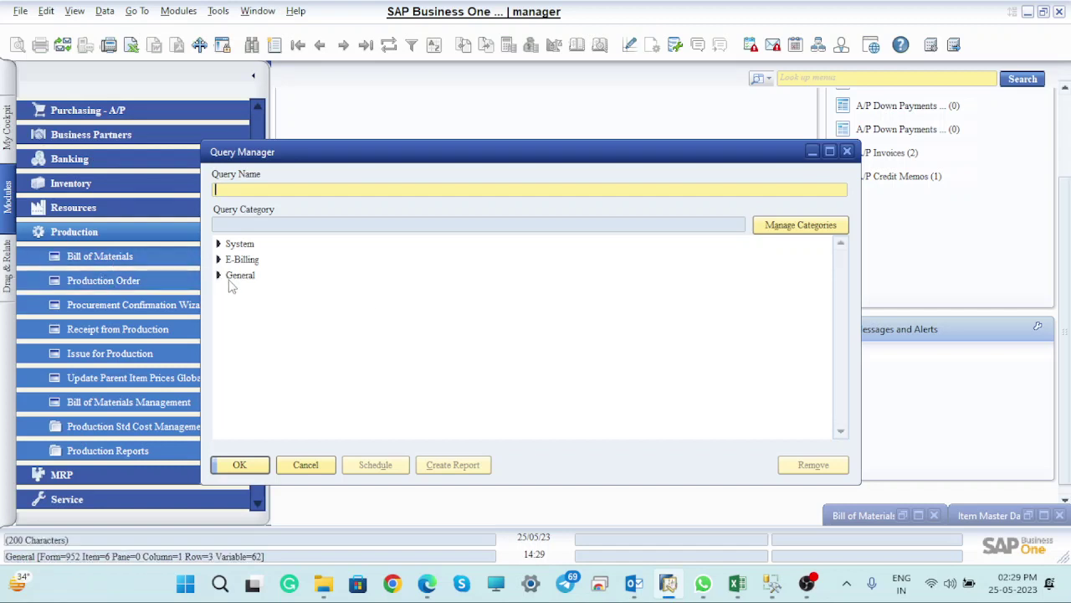
{"action": "left_click", "coordinate": [230, 279]}
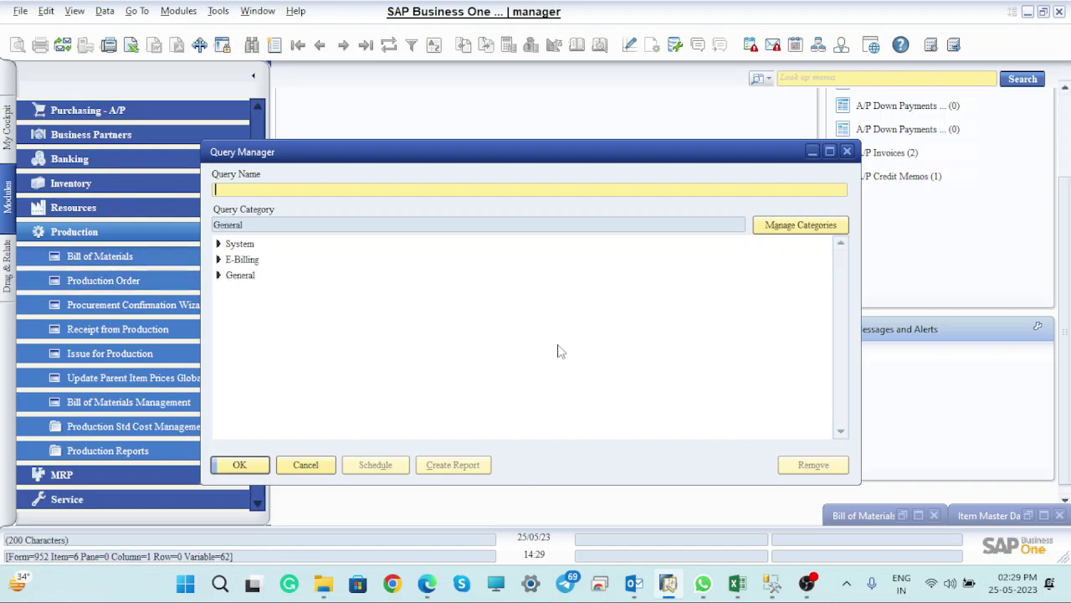
{"action": "left_click", "coordinate": [219, 277]}
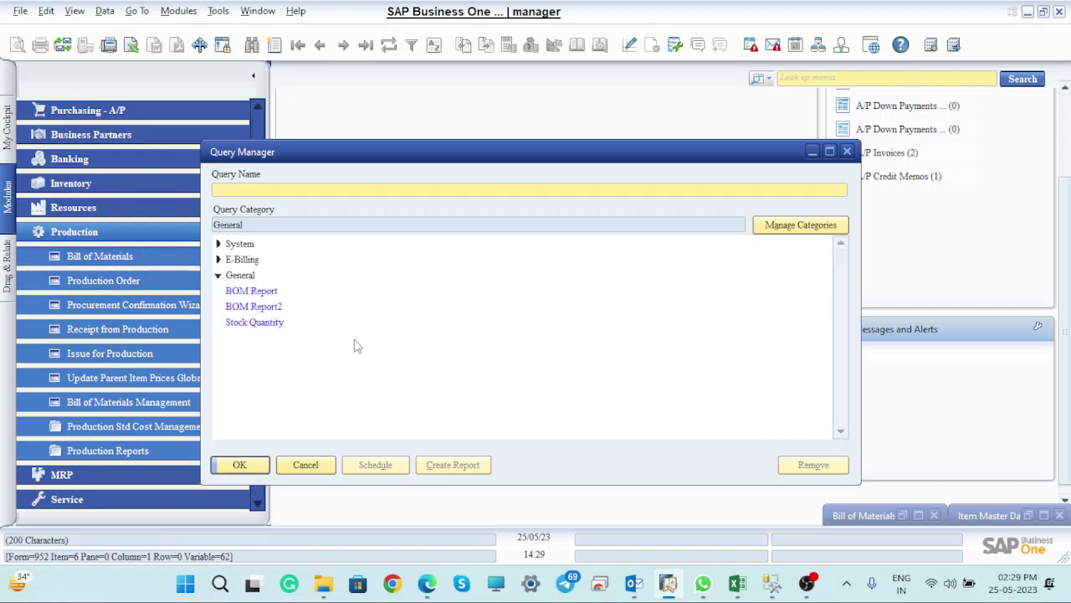
- Run the saved query BOM Report for parent item FG00001, review its rows, and close the report
{"action": "left_click", "coordinate": [256, 292]}
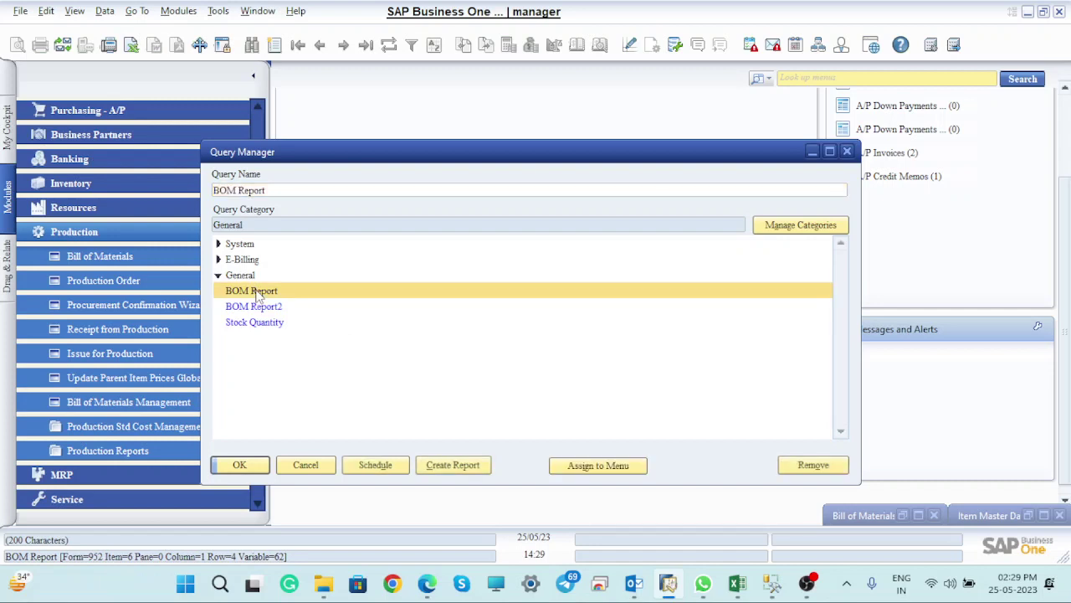
{"action": "left_click", "coordinate": [251, 467]}
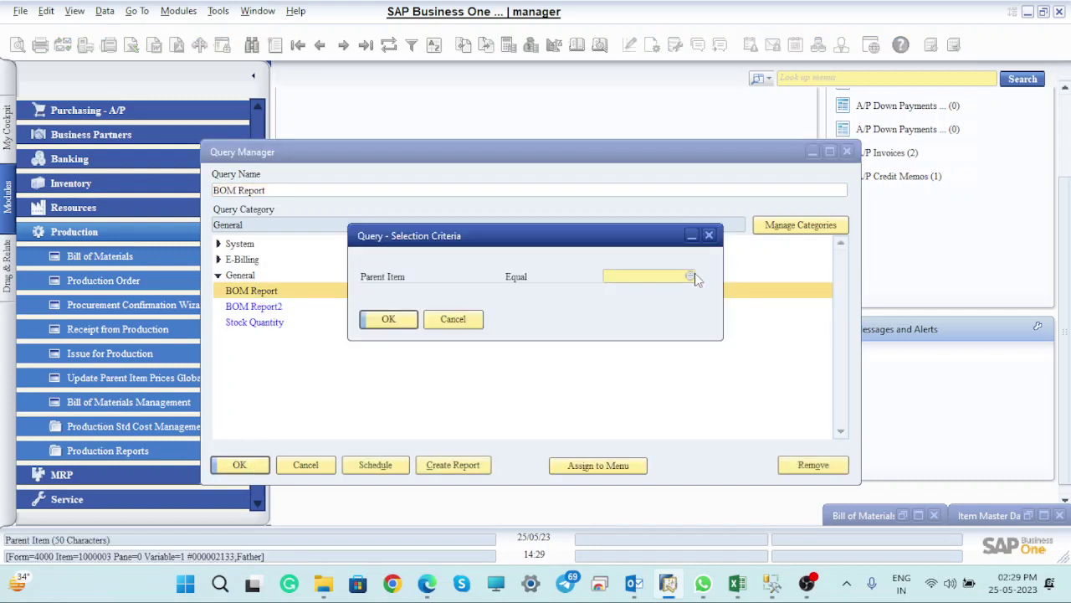
{"action": "left_click", "coordinate": [689, 276]}
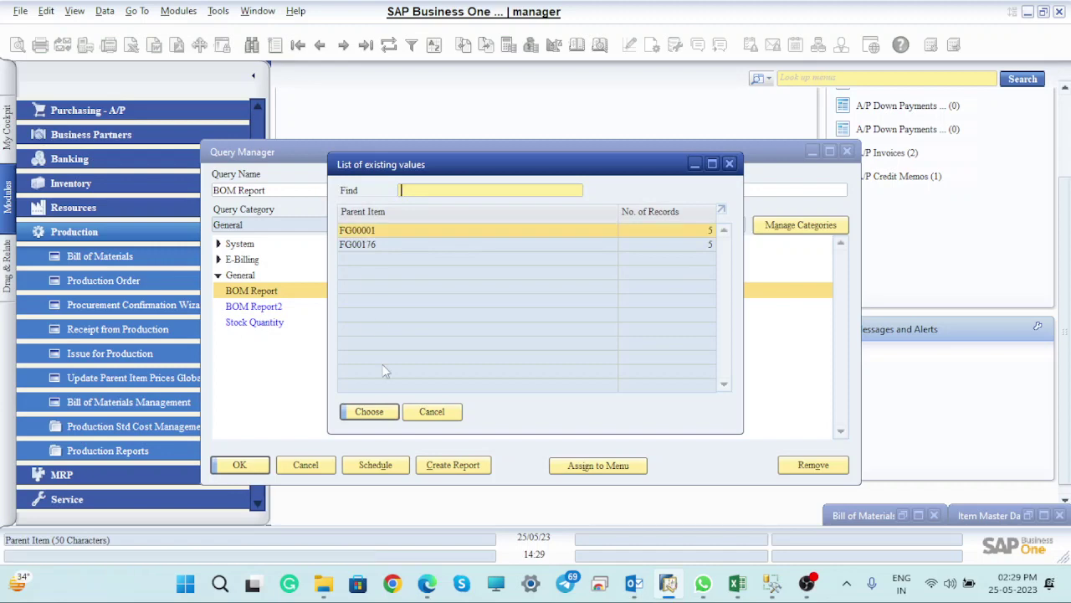
{"action": "left_click", "coordinate": [369, 410]}
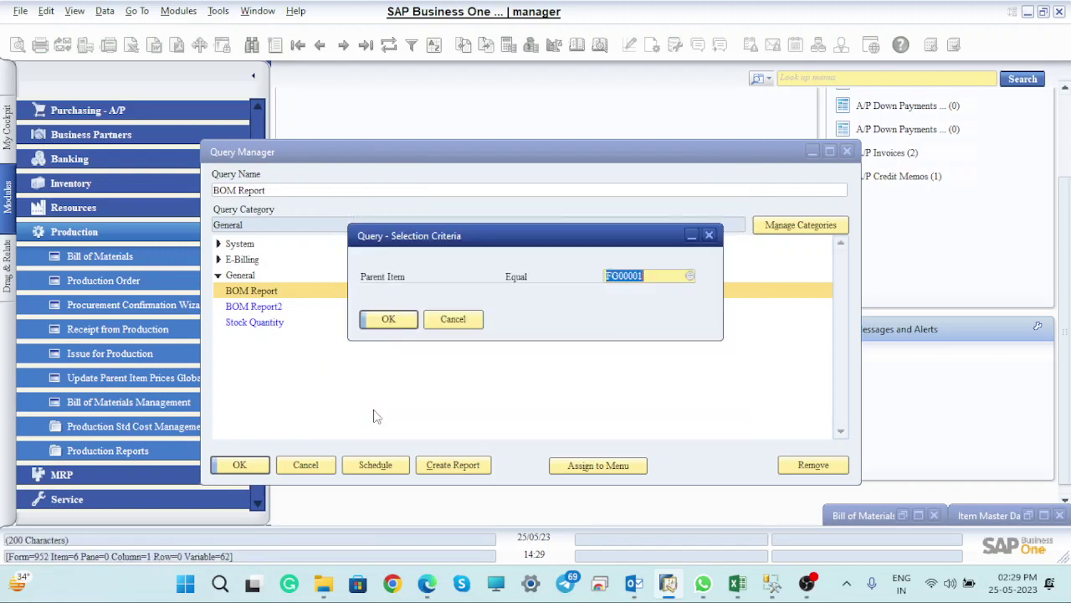
{"action": "left_click", "coordinate": [390, 320]}
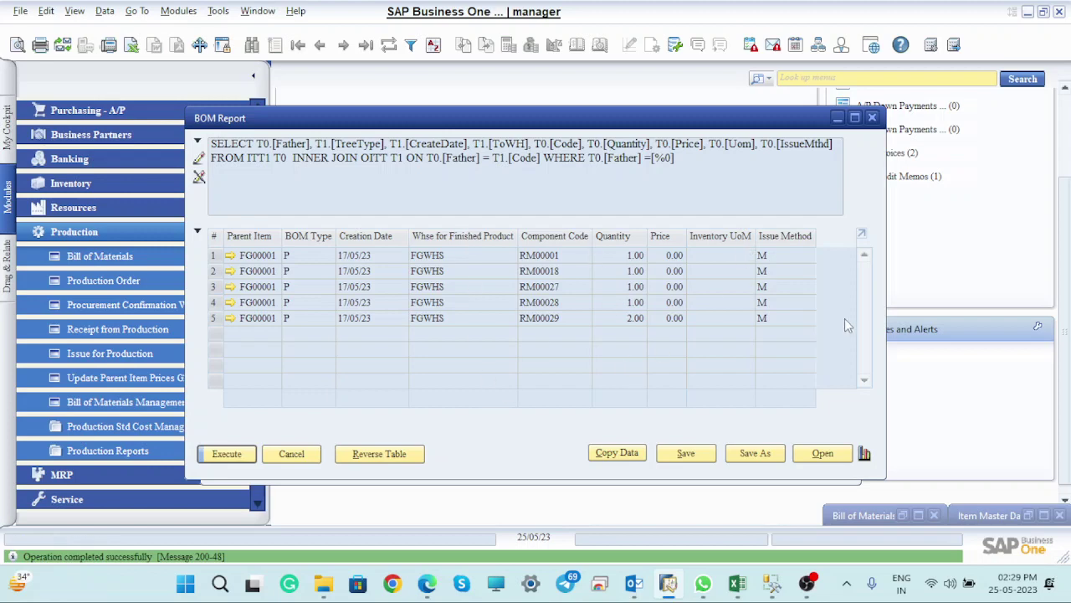
{"action": "left_click", "coordinate": [872, 118]}
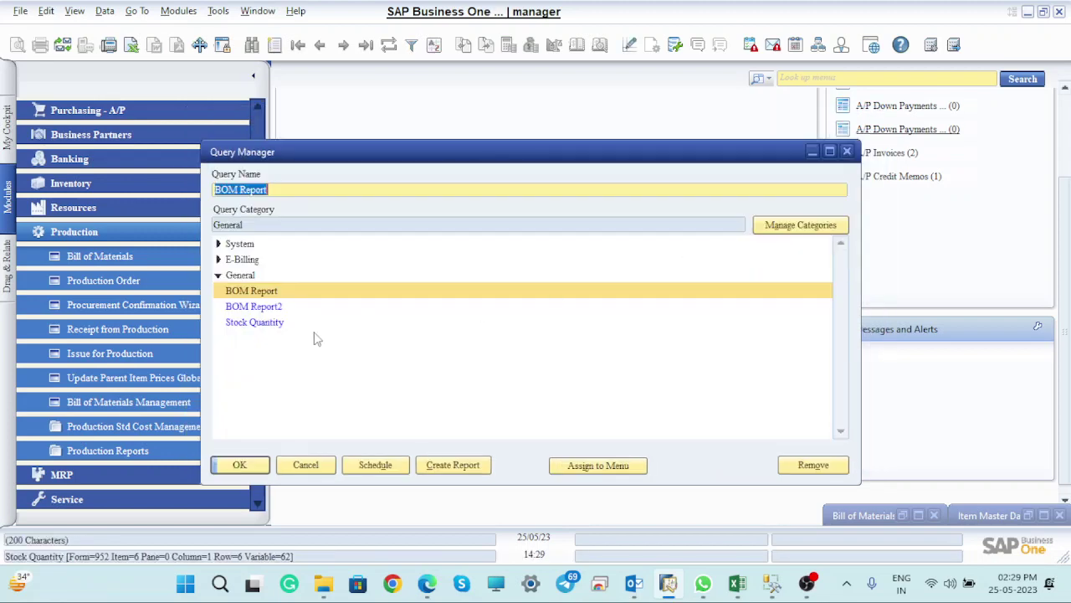
- Run the saved query BOM Report2 for parent item FG00001
{"action": "left_click", "coordinate": [262, 309]}
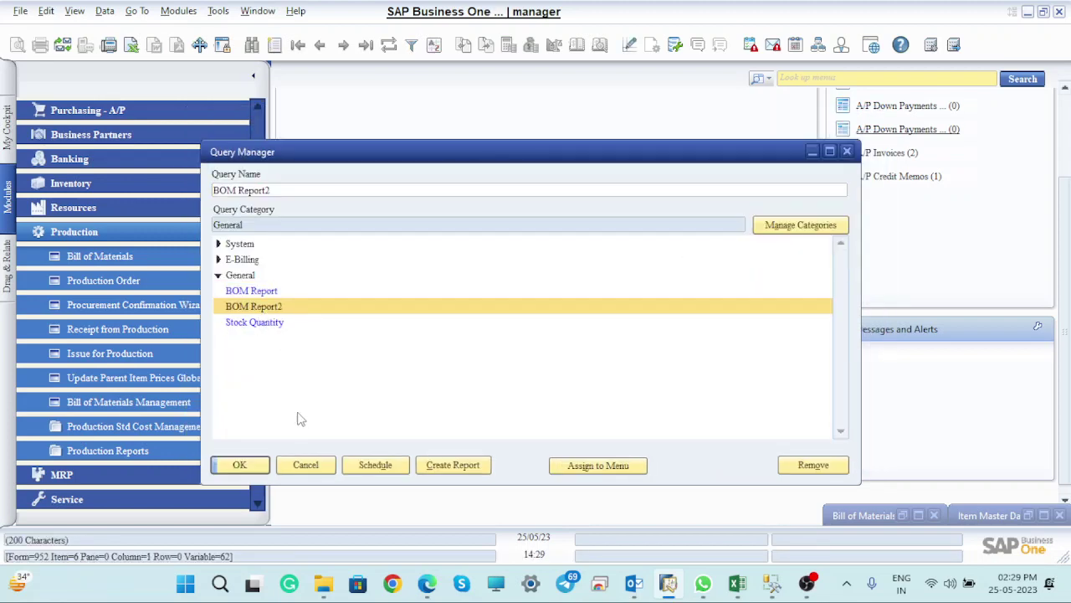
{"action": "left_click", "coordinate": [256, 465]}
{"action": "left_click", "coordinate": [695, 274]}
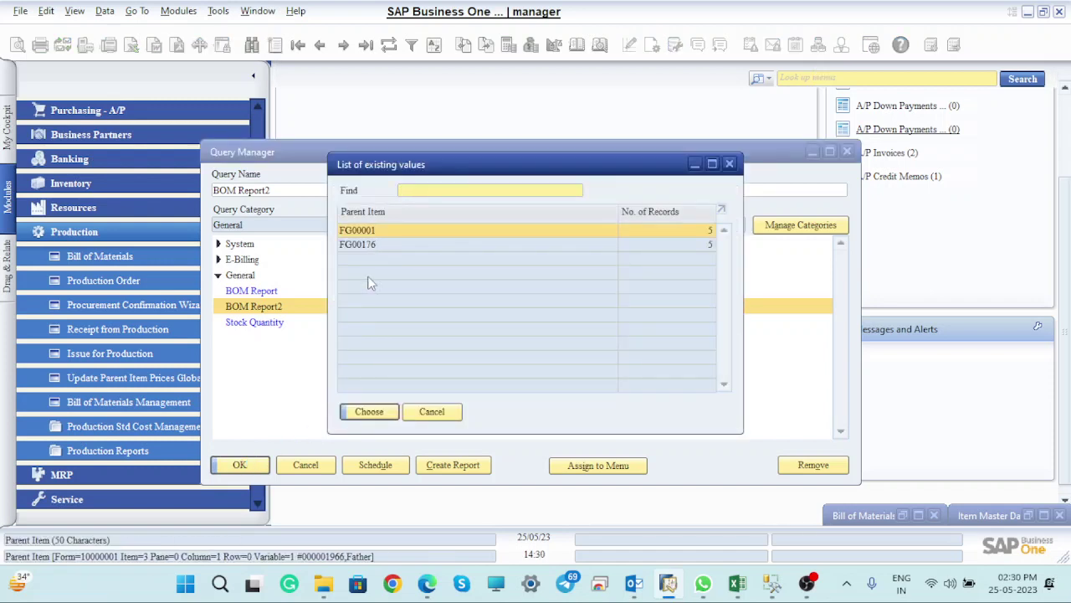
{"action": "left_click", "coordinate": [360, 410]}
{"action": "left_click", "coordinate": [389, 320]}
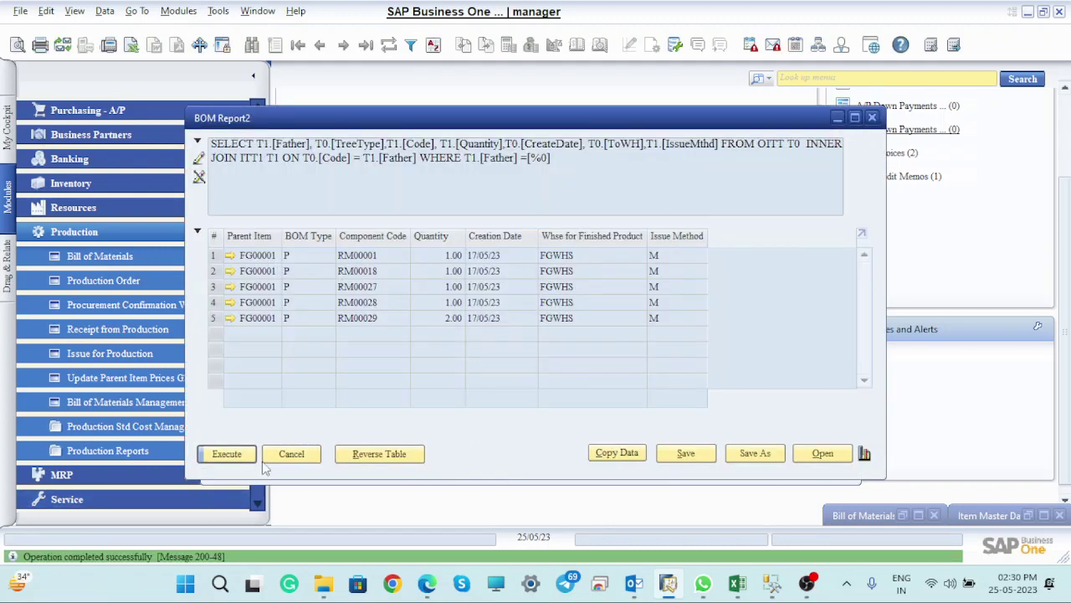
- Close the BOM Report2 results, run the saved query Stock Quantity for item FG00010, and close its results
{"action": "left_click", "coordinate": [291, 454]}
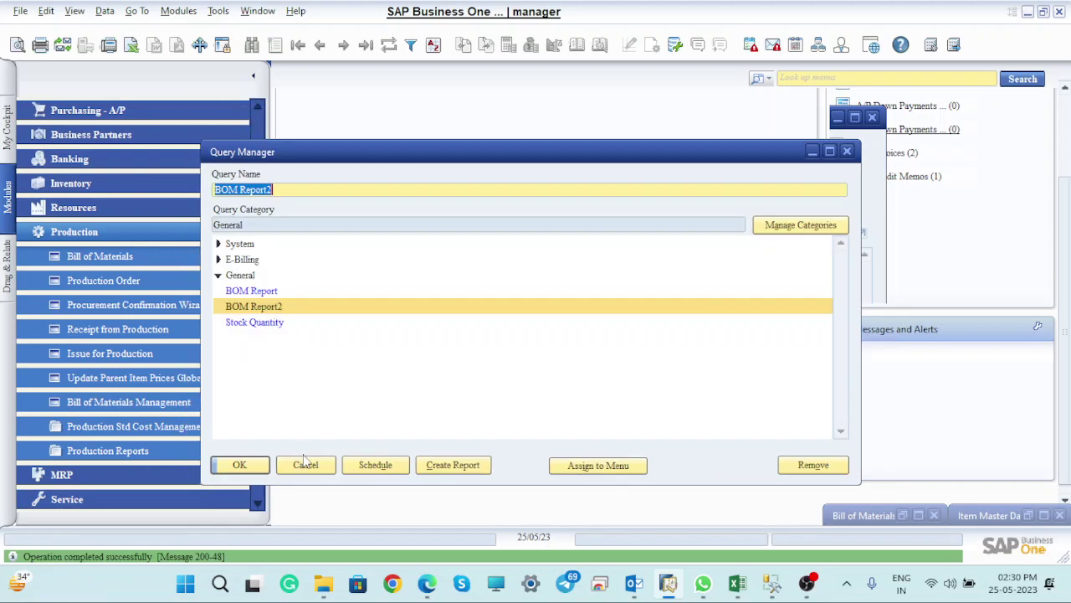
{"action": "left_click", "coordinate": [266, 328]}
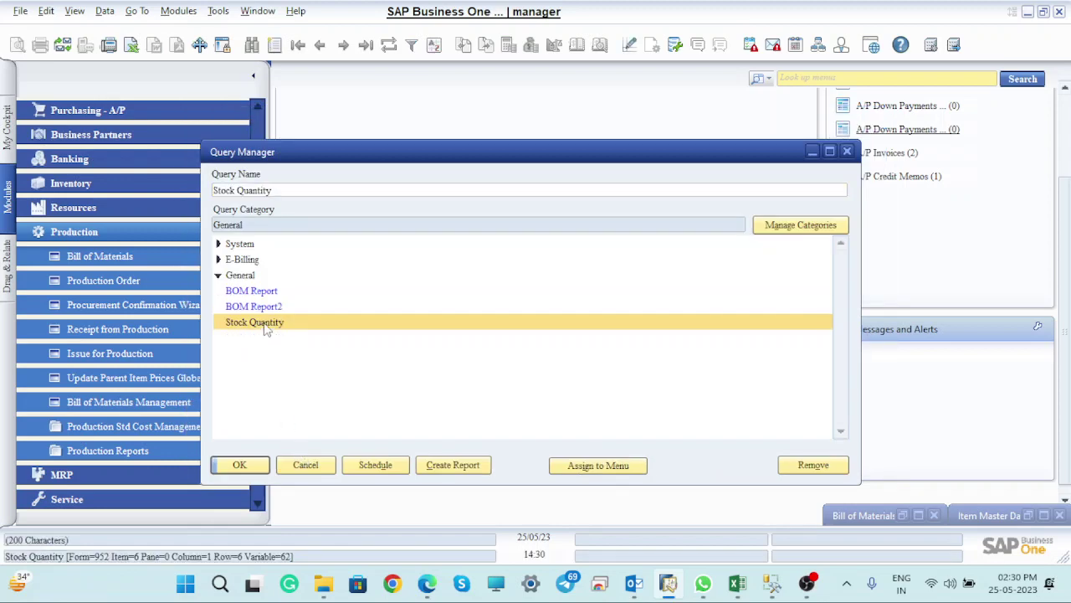
{"action": "left_click", "coordinate": [241, 465]}
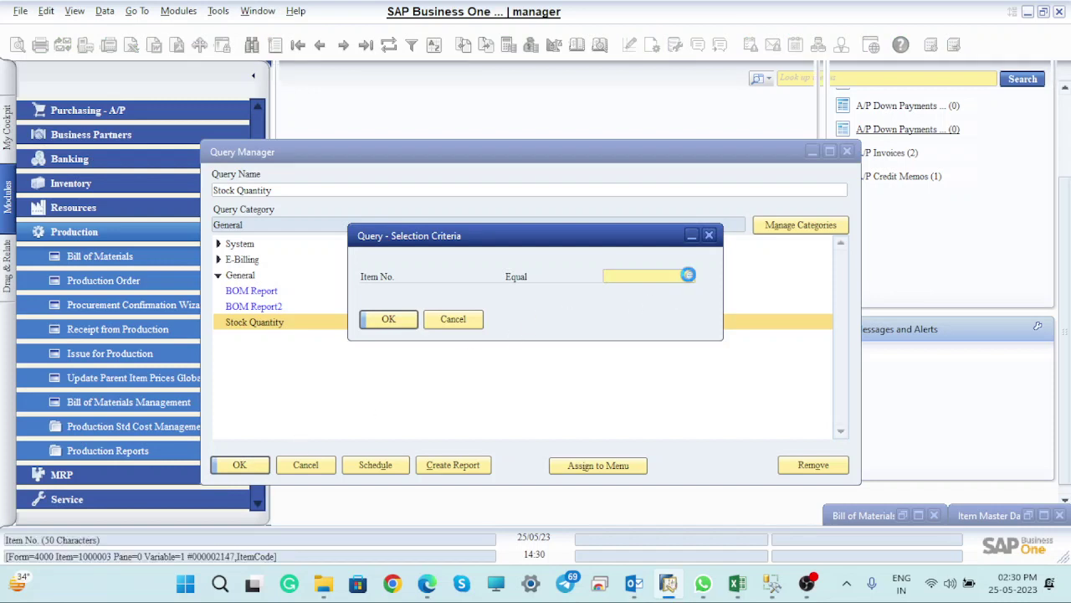
{"action": "left_click", "coordinate": [688, 275]}
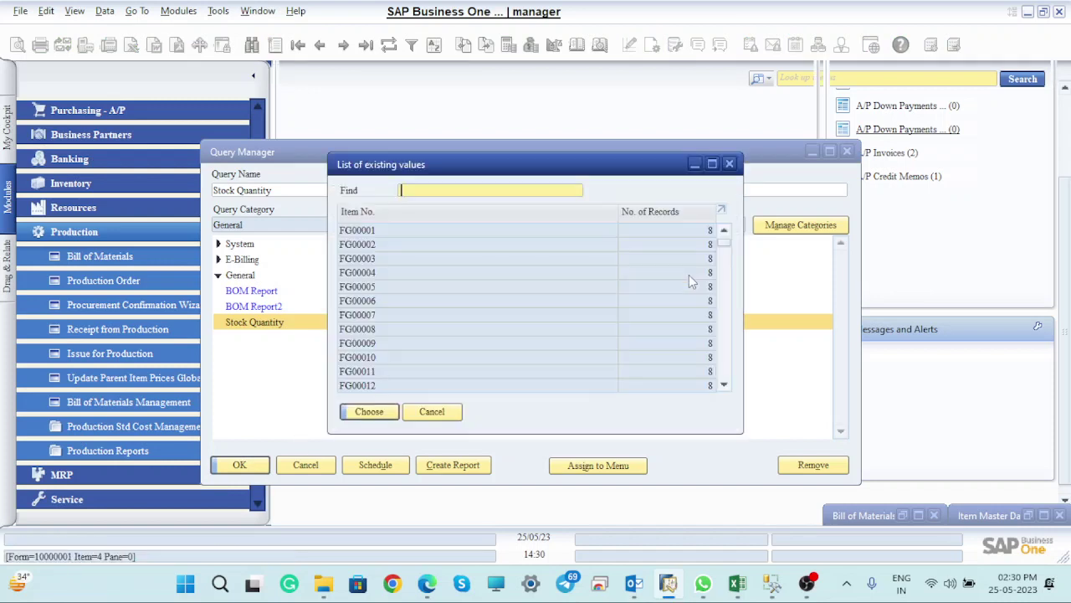
{"action": "left_click", "coordinate": [357, 358]}
{"action": "left_click", "coordinate": [367, 412]}
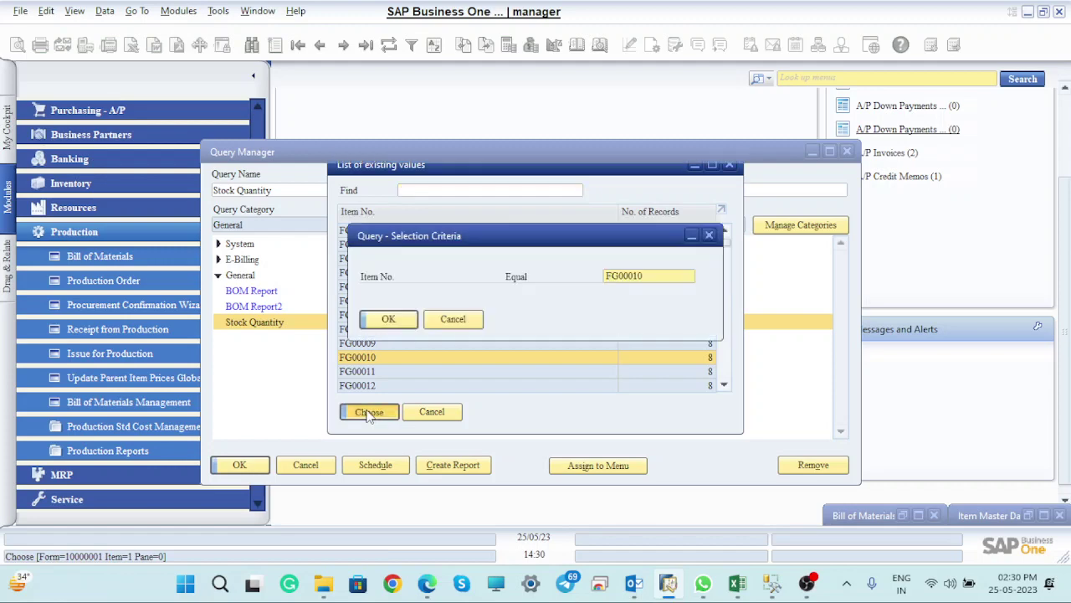
{"action": "left_click", "coordinate": [389, 319]}
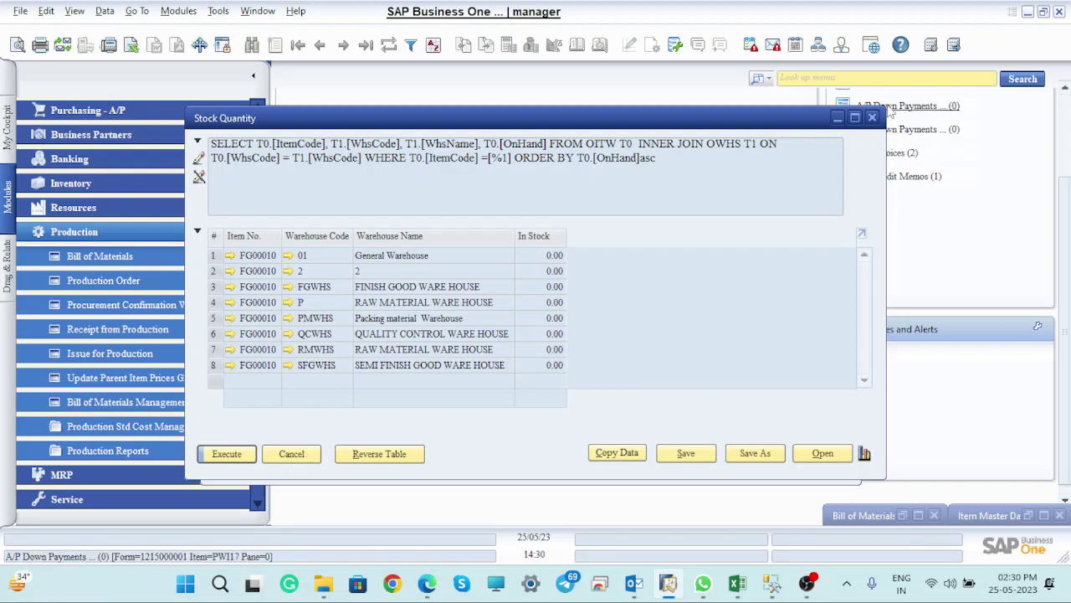
{"action": "left_click", "coordinate": [292, 453]}
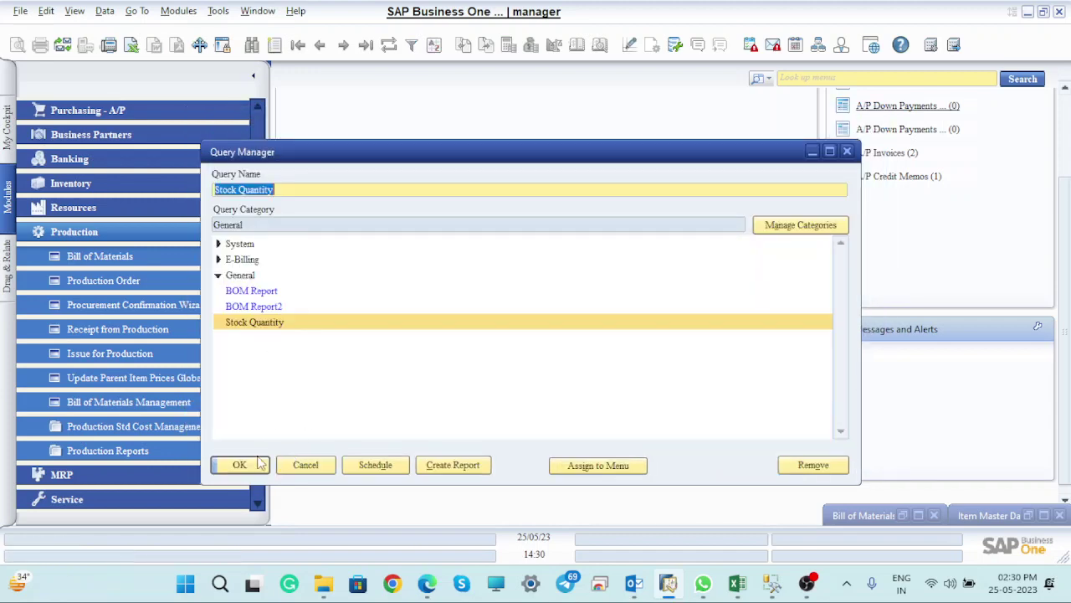
- Run the saved query Stock Quantity for item FG00001, review its stock per warehouse, and close the results and the Query Manager
{"action": "left_click", "coordinate": [266, 325]}
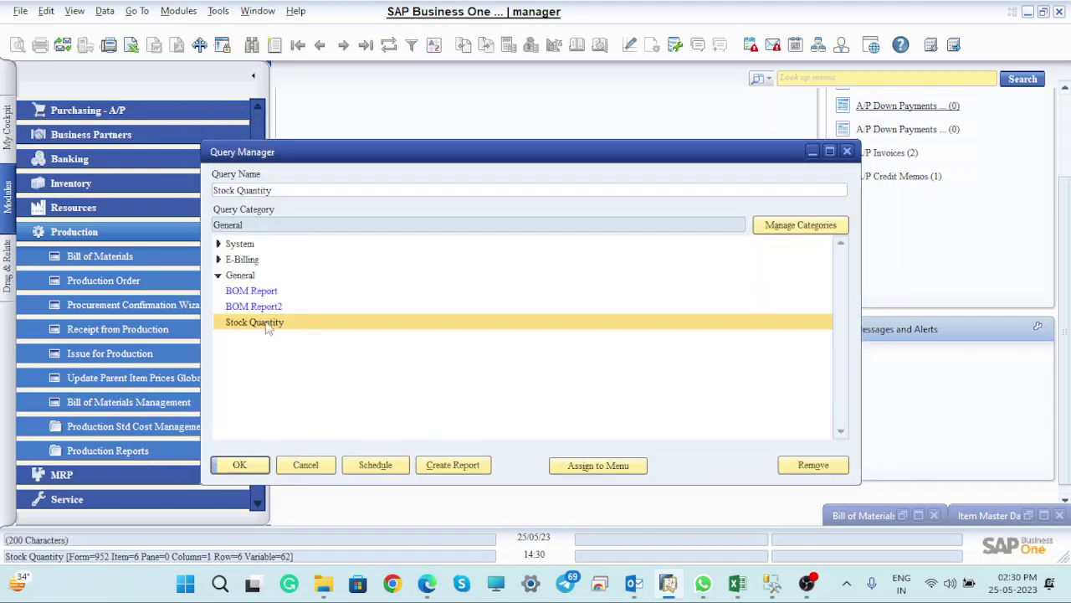
{"action": "left_click", "coordinate": [241, 465]}
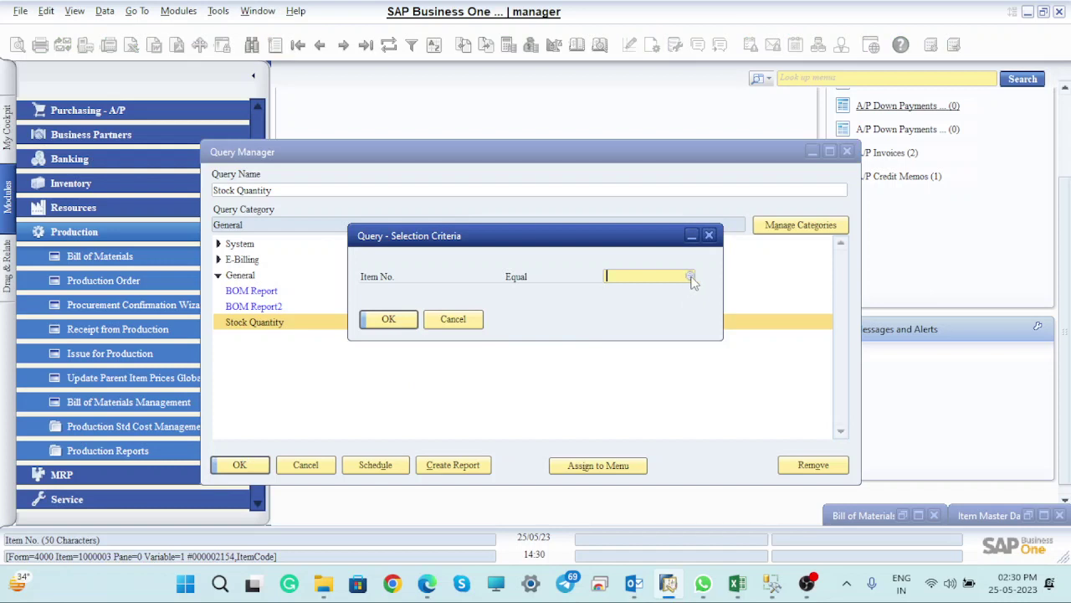
{"action": "left_click", "coordinate": [690, 280]}
{"action": "left_click", "coordinate": [372, 232]}
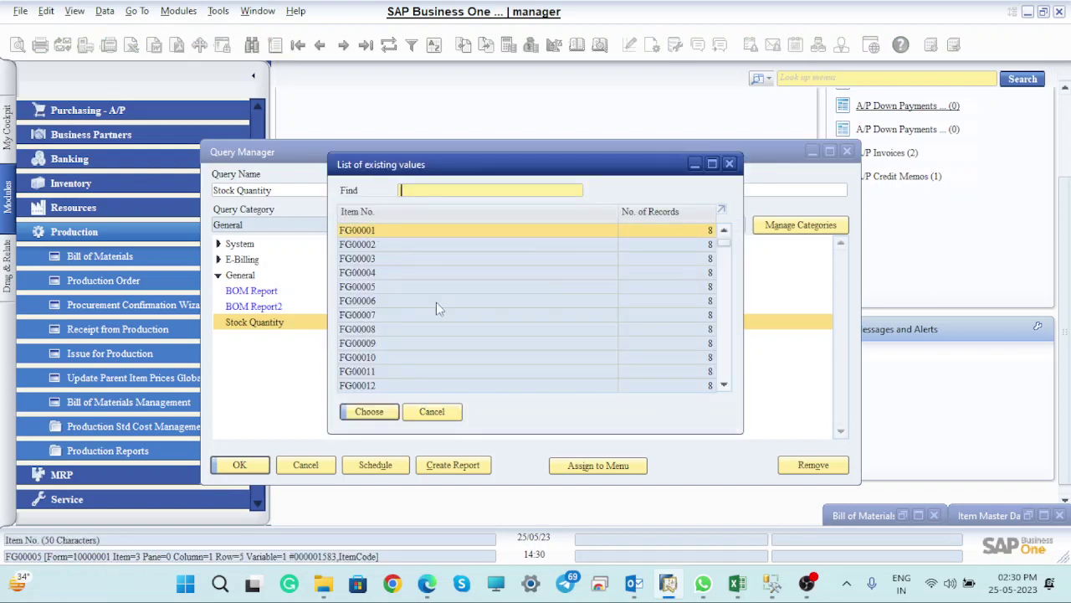
{"action": "left_click", "coordinate": [368, 411]}
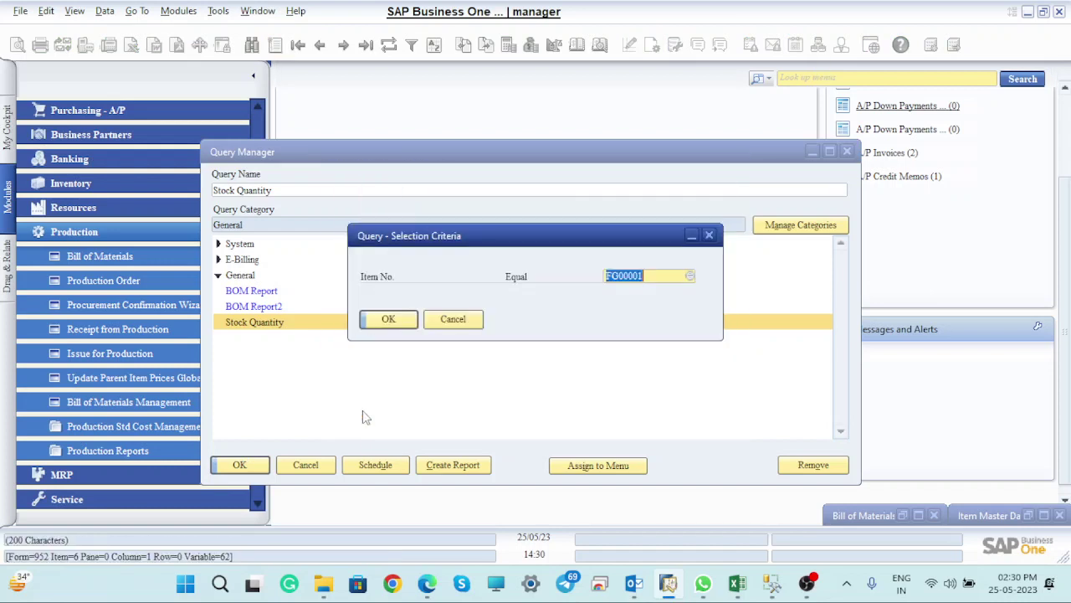
{"action": "left_click", "coordinate": [405, 320]}
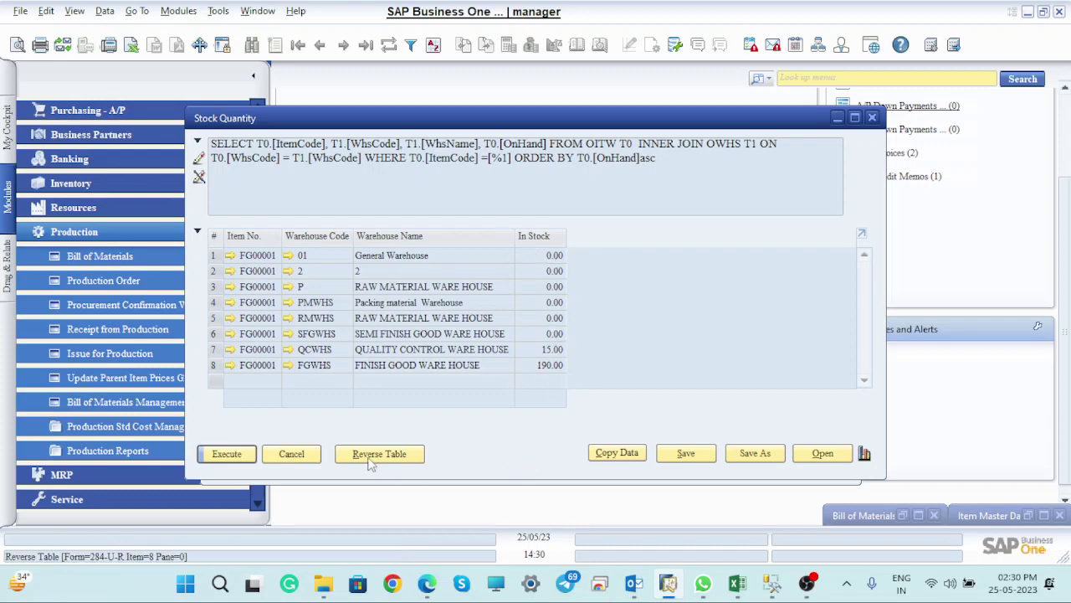
{"action": "left_click", "coordinate": [291, 452]}
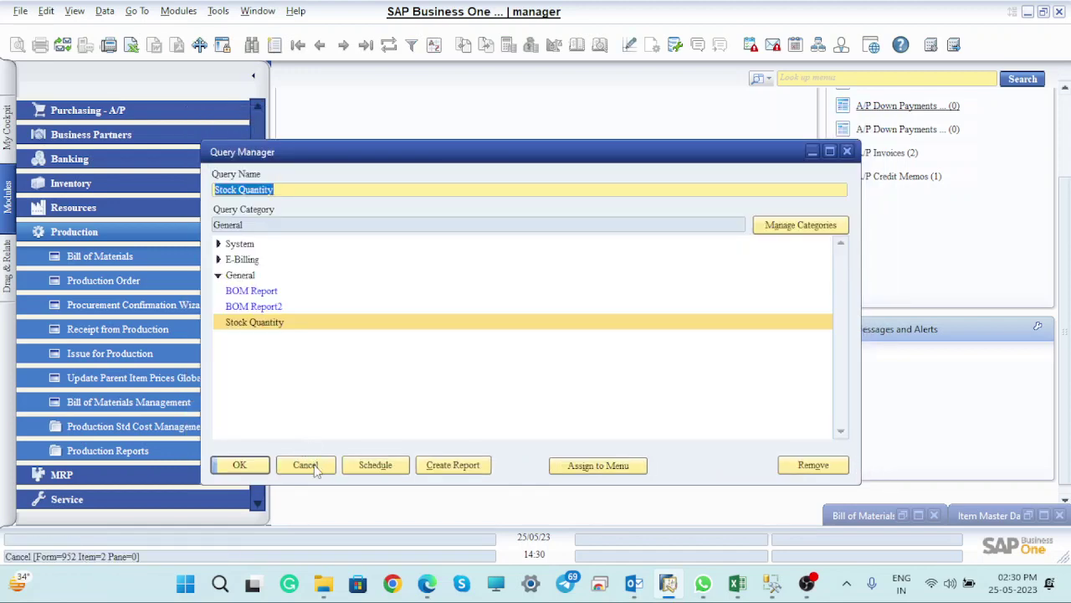
{"action": "left_click", "coordinate": [306, 465]}
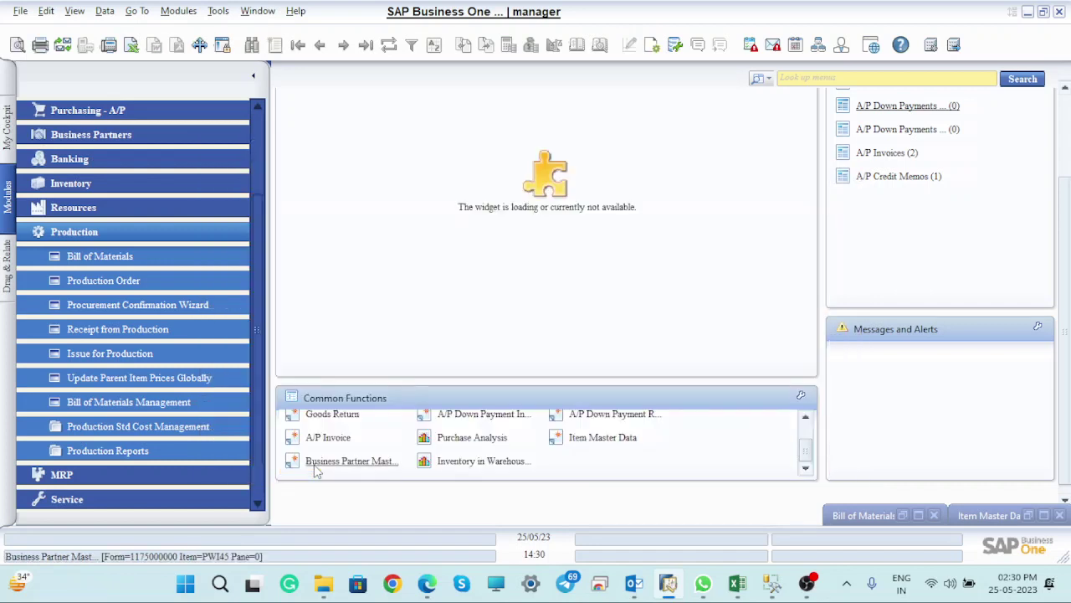